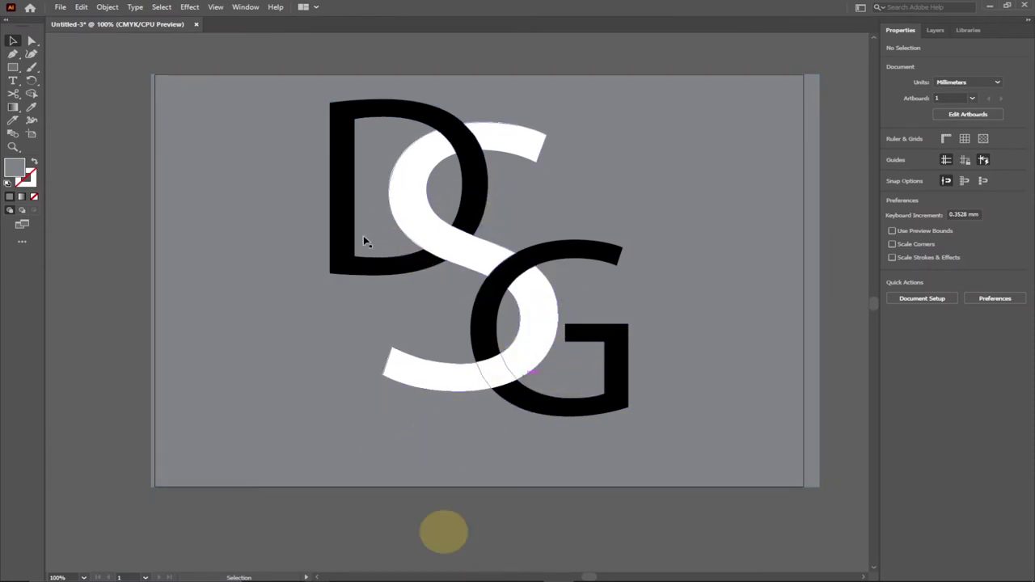
# Create a new landscape A4 document, 297 × 210 mm, in CMYK colour mode.
pyautogui.click(61, 10)
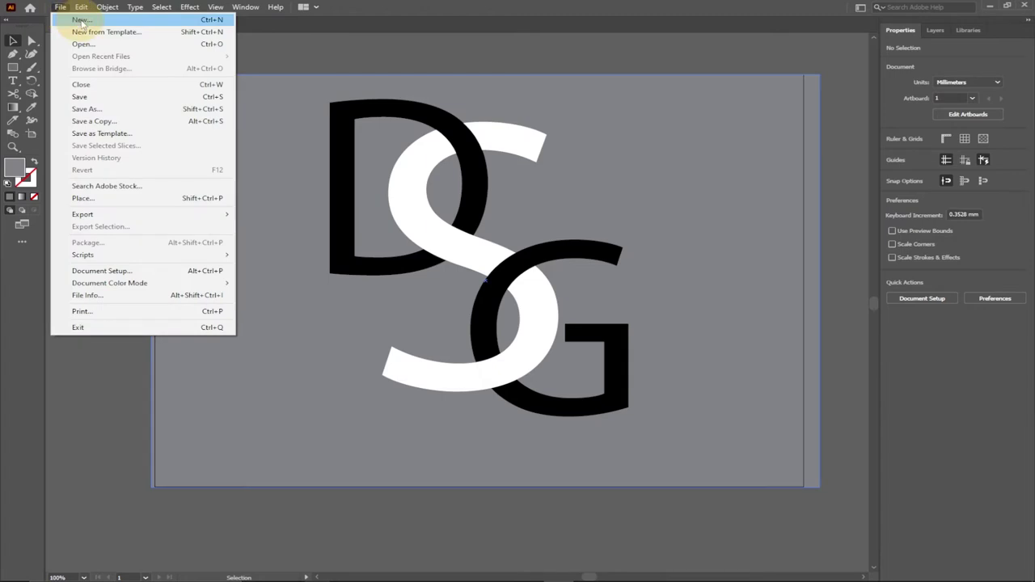
pyautogui.click(63, 11)
pyautogui.hotkey('ctrl', 'n')
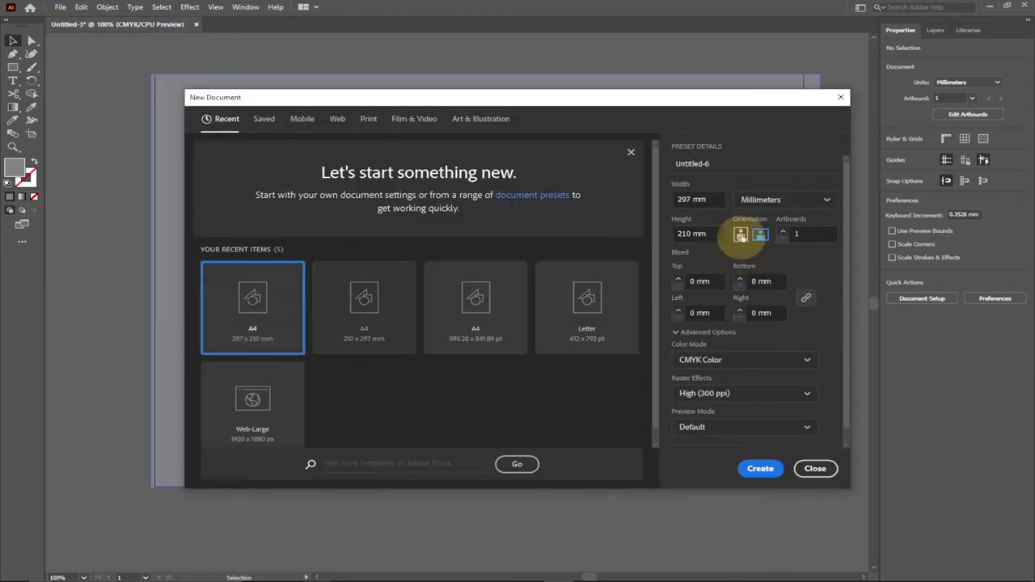
pyautogui.click(760, 469)
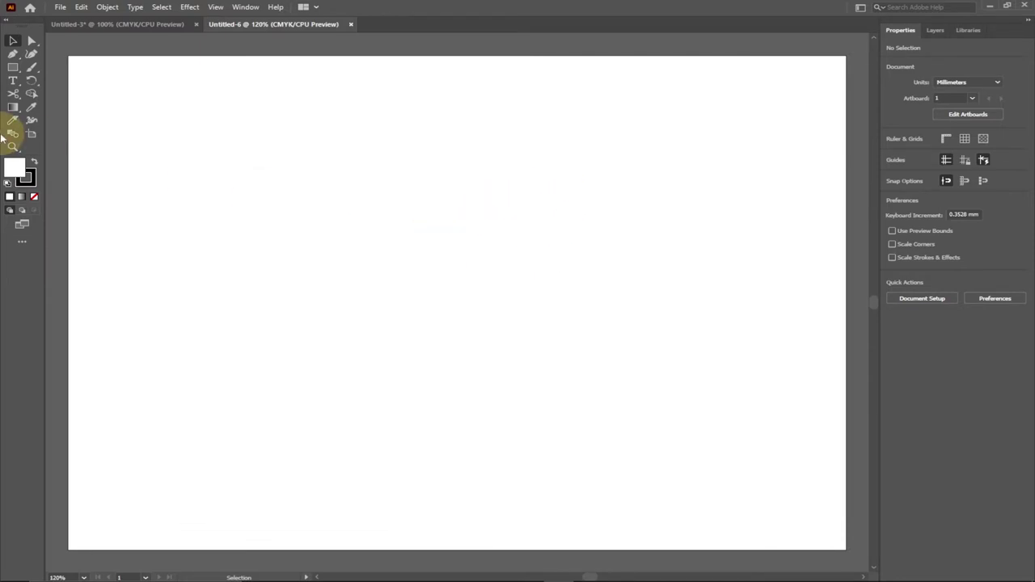
# Add the text DSG and scale it up to about 297 pt, placed near the middle of the artboard.
pyautogui.click(13, 83)
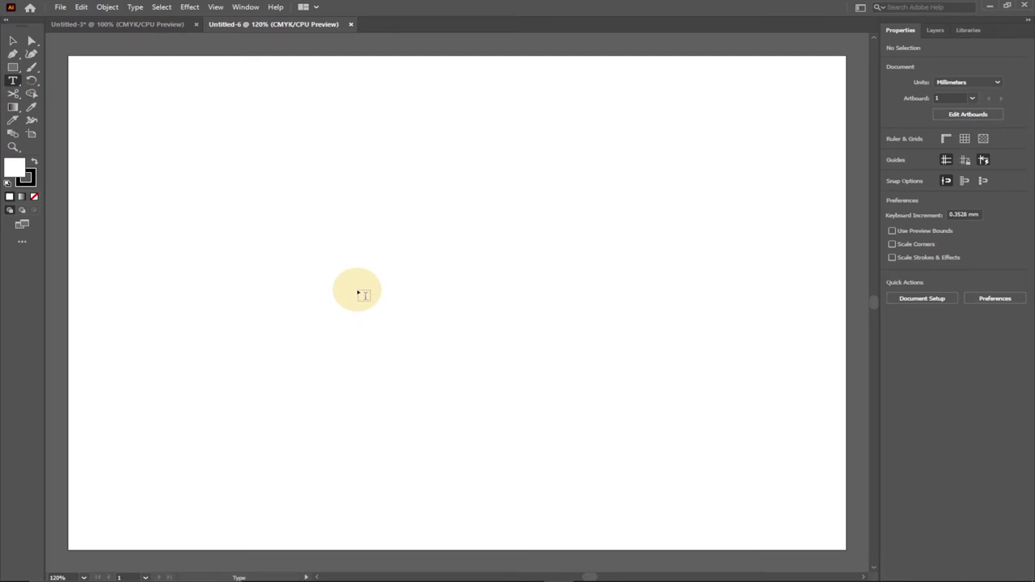
pyautogui.click(359, 292)
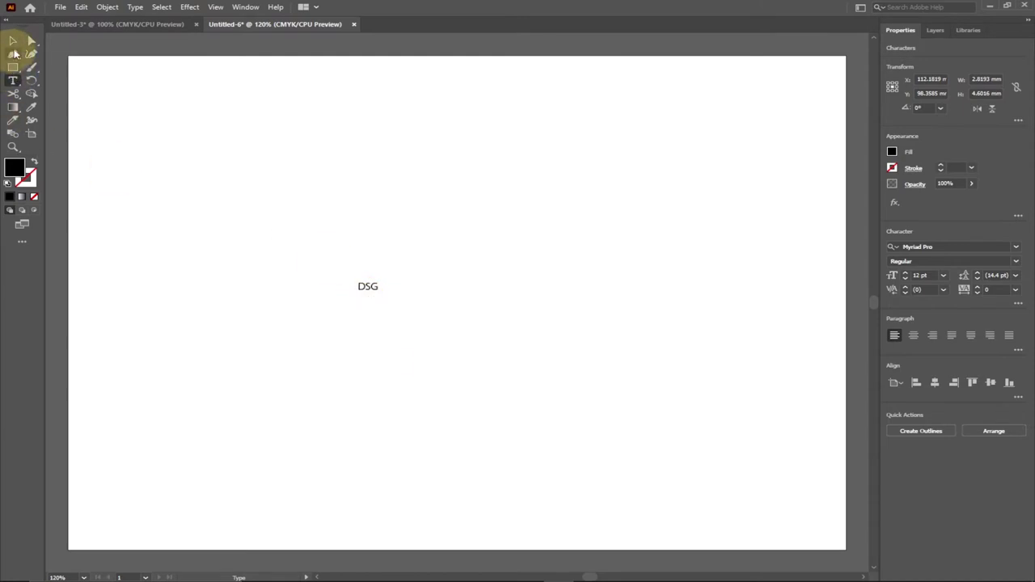
pyautogui.click(13, 41)
pyautogui.click(380, 285)
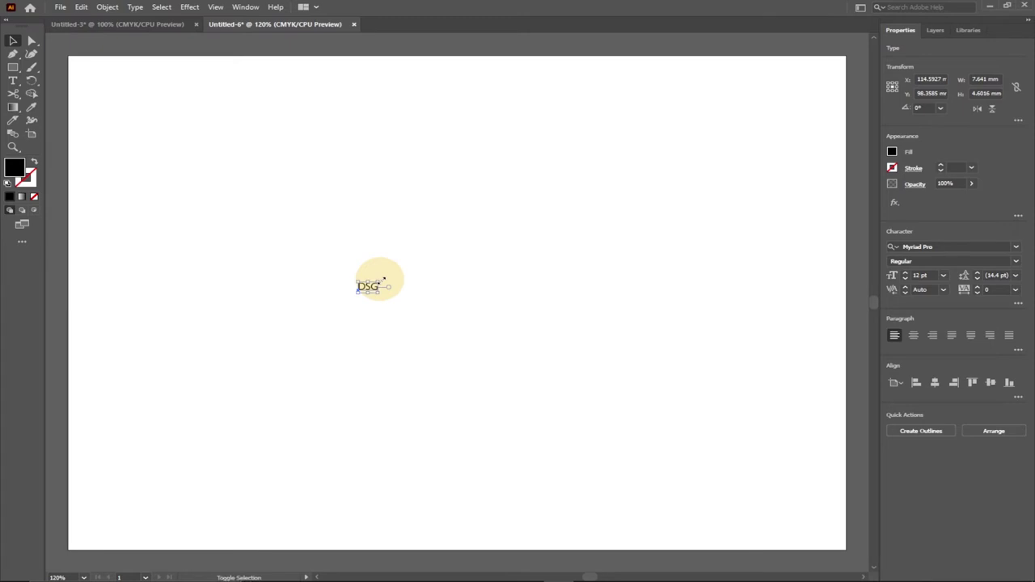
pyautogui.moveTo(384, 278); pyautogui.dragTo(681, 122)
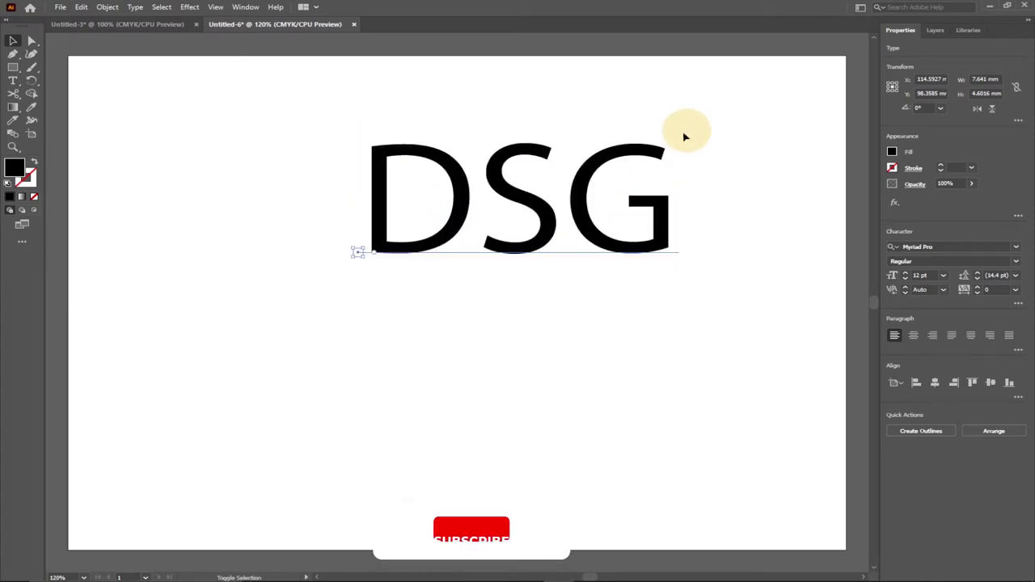
pyautogui.moveTo(358, 292); pyautogui.dragTo(183, 387)
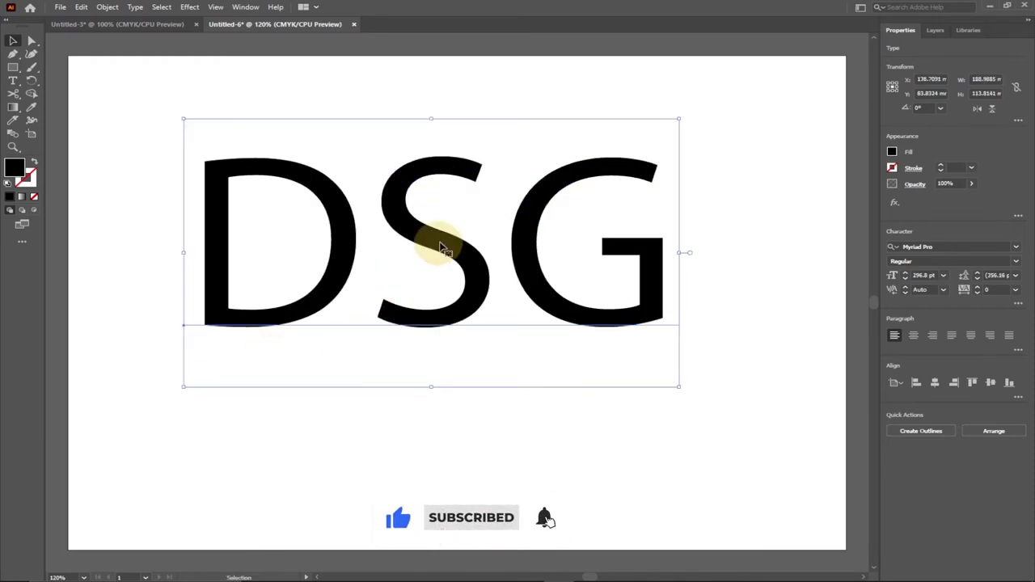
pyautogui.moveTo(440, 257); pyautogui.dragTo(453, 271)
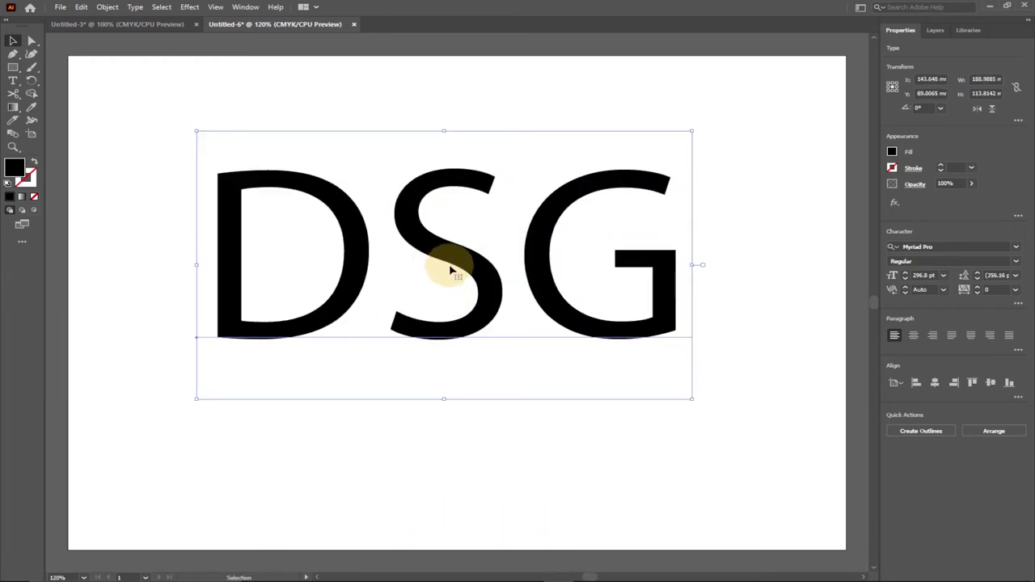
# Convert the DSG text to outlines and ungroup it into separate letters.
pyautogui.rightClick(437, 249)
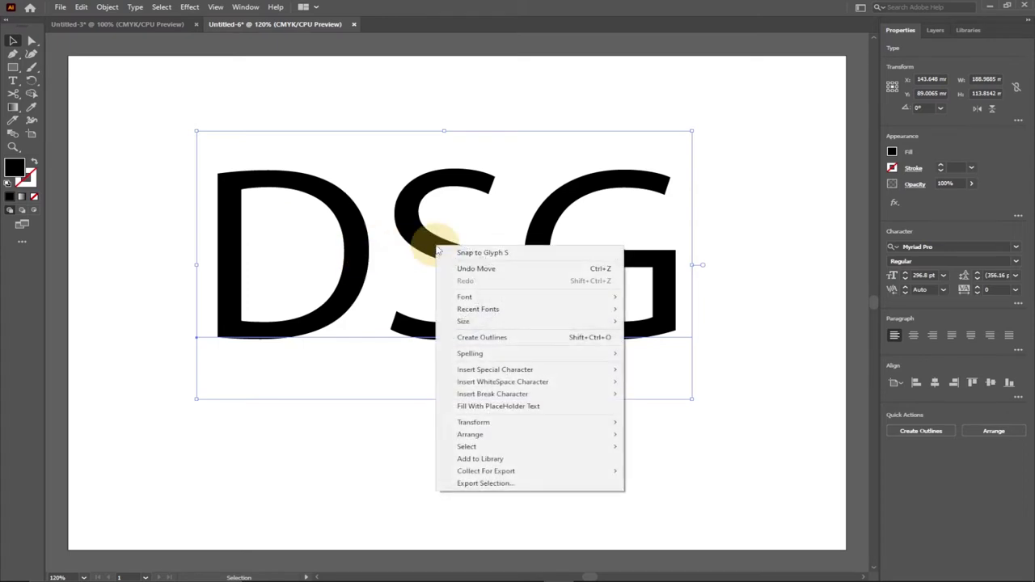
pyautogui.click(489, 338)
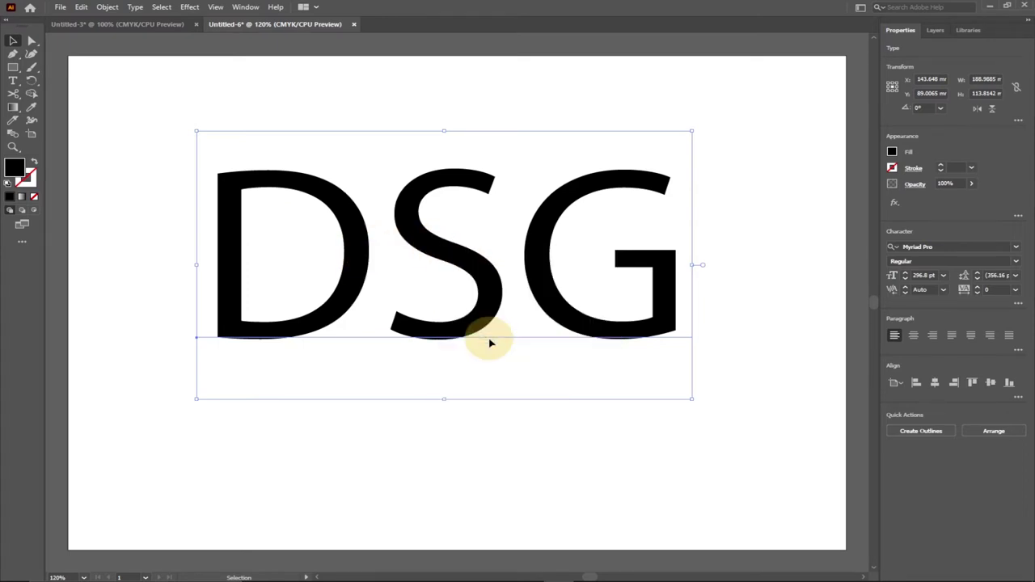
pyautogui.rightClick(453, 255)
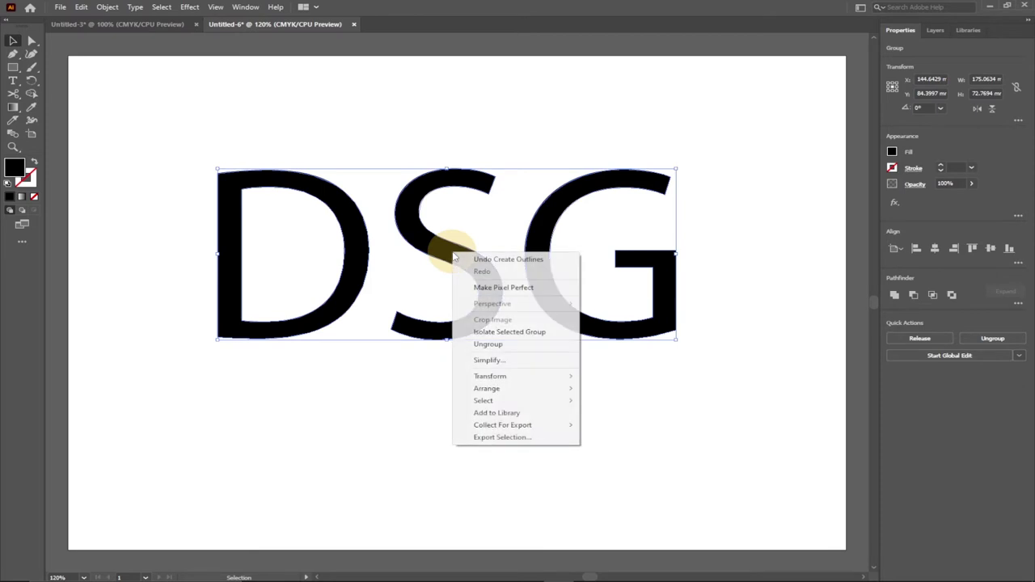
pyautogui.click(497, 347)
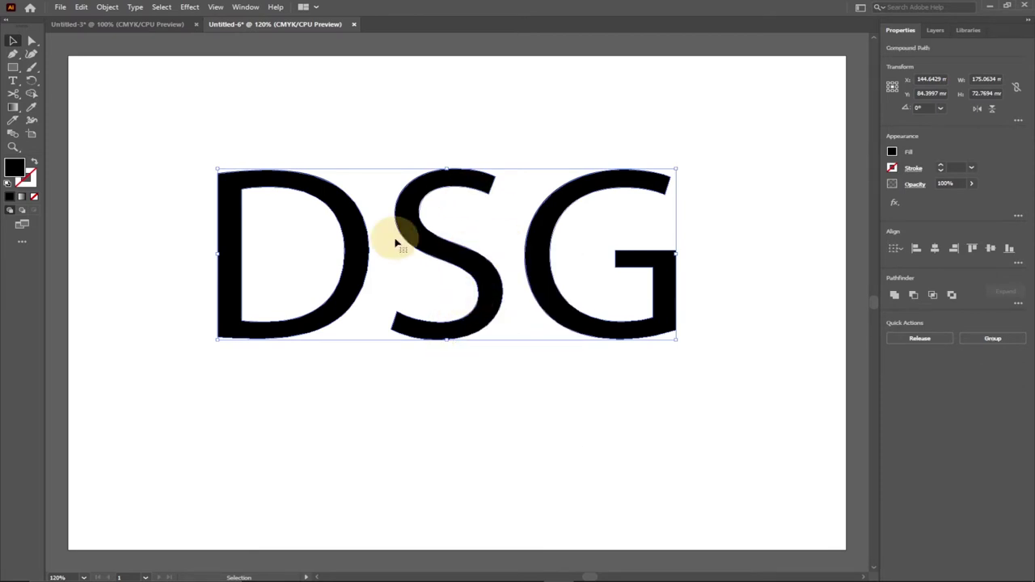
# Enlarge the S so that it extends above and below the D and G and touches both letters.
pyautogui.click(455, 376)
pyautogui.moveTo(472, 260)
pyautogui.mouseDown()
pyautogui.moveTo(467, 229)
pyautogui.moveTo(477, 249)
pyautogui.mouseUp()
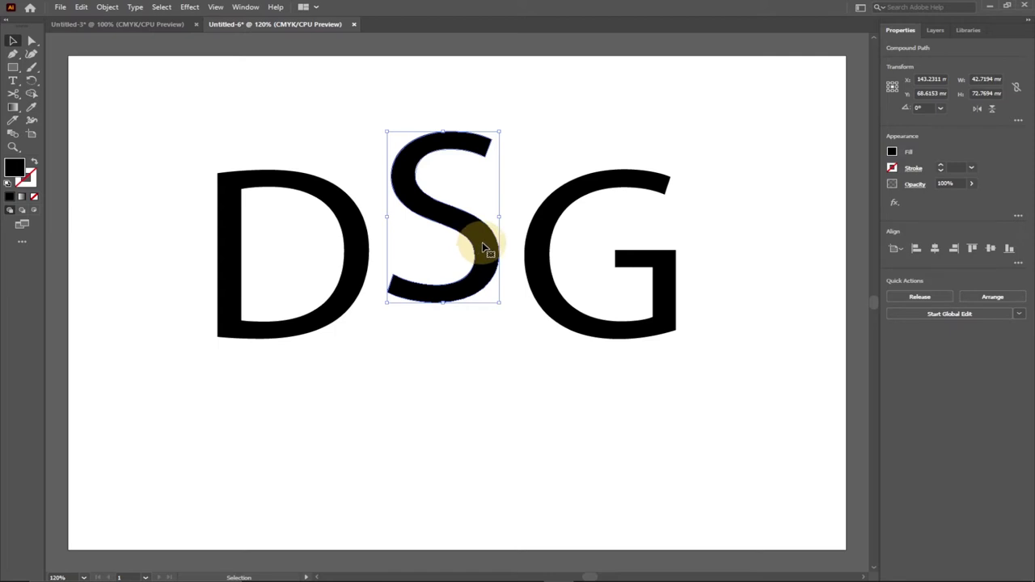
pyautogui.moveTo(483, 247); pyautogui.dragTo(477, 272)
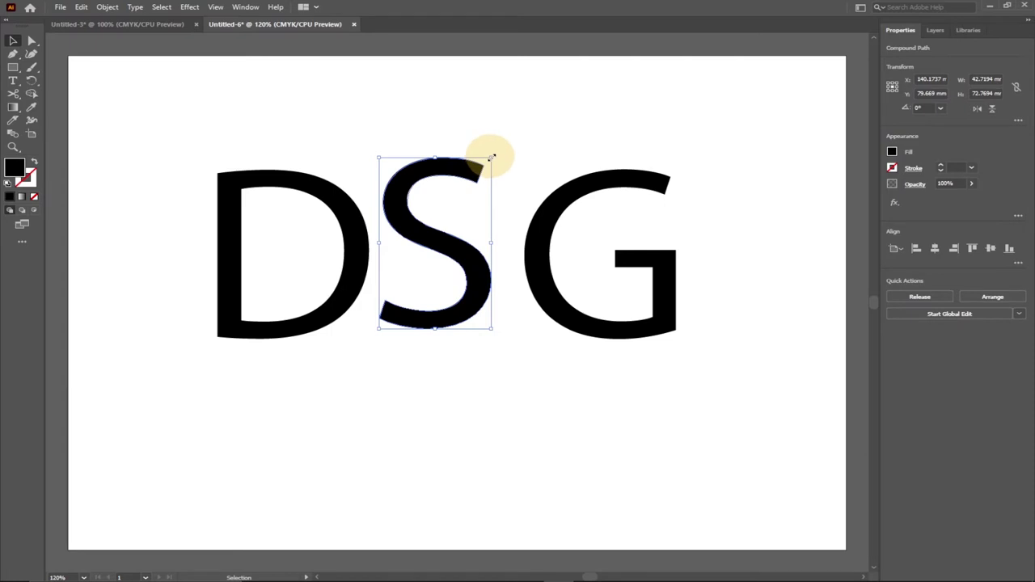
pyautogui.moveTo(491, 156); pyautogui.dragTo(558, 102)
pyautogui.moveTo(376, 329); pyautogui.dragTo(337, 396)
pyautogui.moveTo(474, 257)
pyautogui.mouseDown()
pyautogui.moveTo(482, 293)
pyautogui.moveTo(483, 264)
pyautogui.mouseUp()
# Check the finished monogram in Untitled-3, and in Untitled-6 move the G over the lower curve of the S.
pyautogui.click(113, 25)
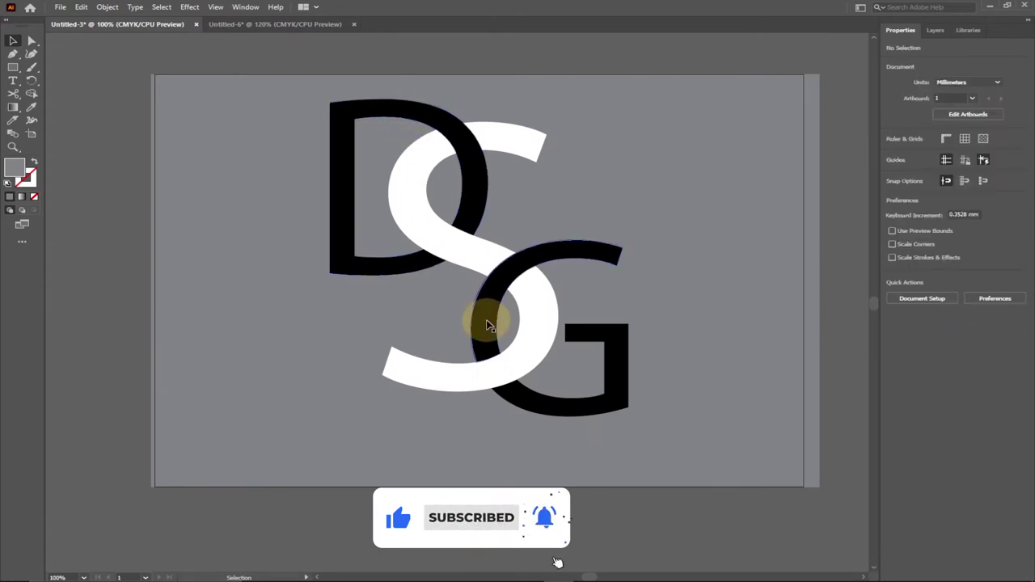
pyautogui.click(291, 46)
pyautogui.click(289, 26)
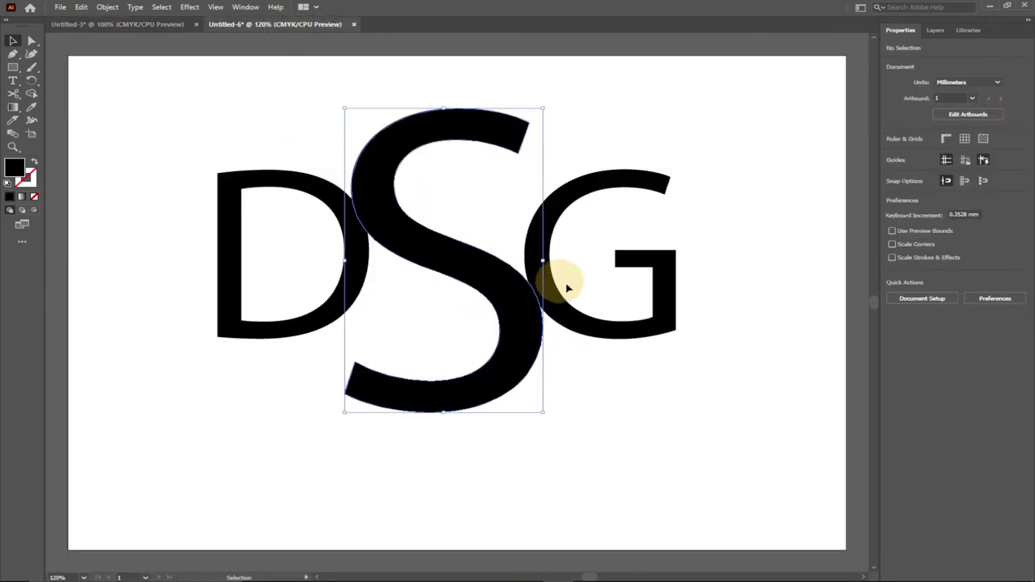
pyautogui.moveTo(590, 321); pyautogui.dragTo(509, 315)
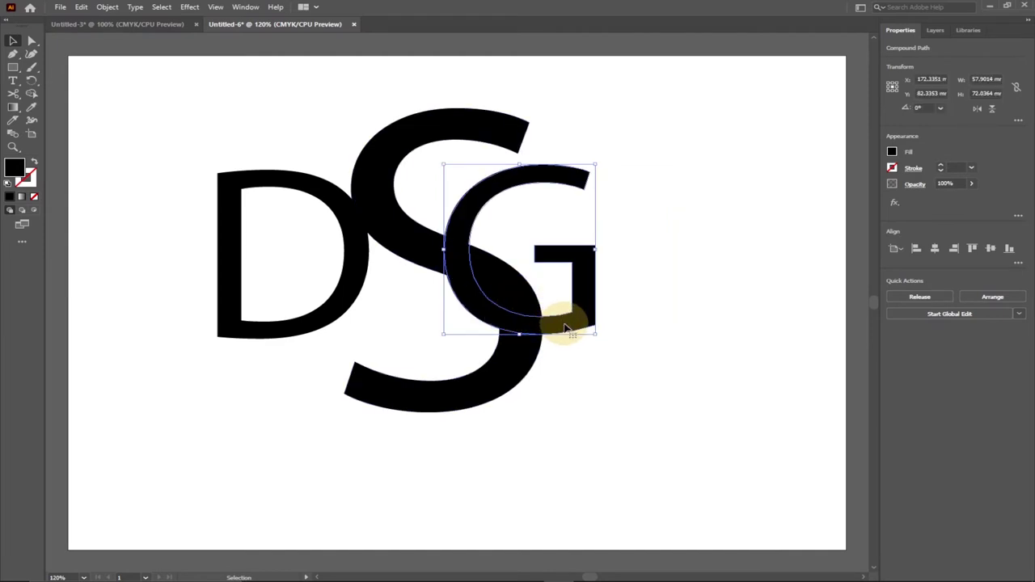
pyautogui.moveTo(564, 329); pyautogui.dragTo(549, 424)
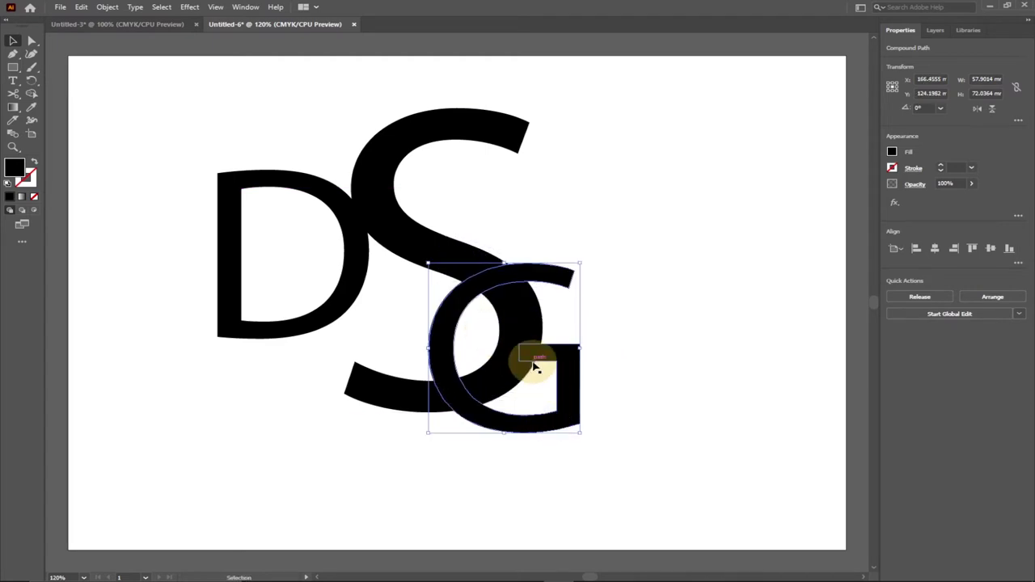
pyautogui.moveTo(554, 361); pyautogui.dragTo(570, 360)
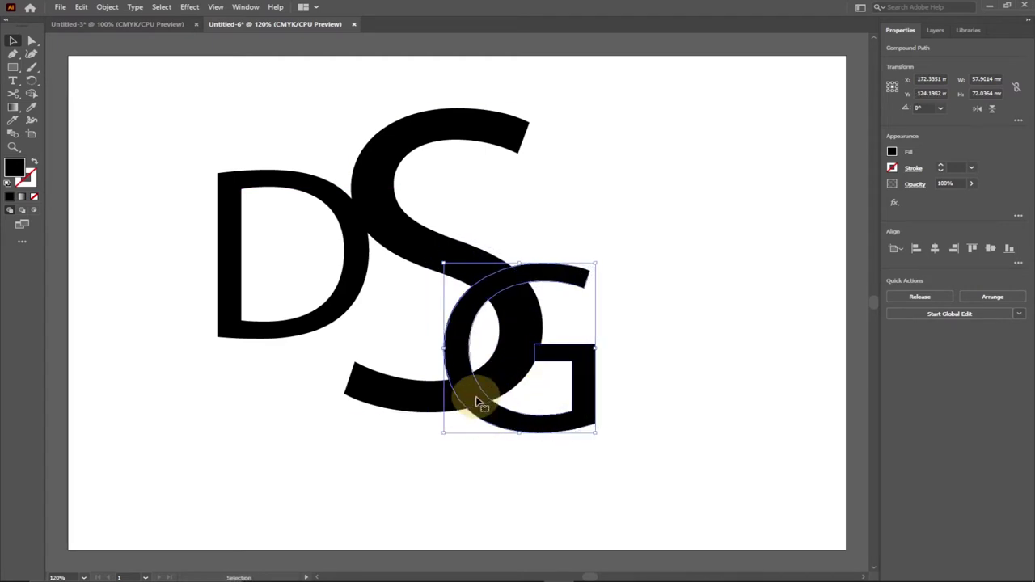
# Move the D over the upper curve of the S, and enlarge the D to about 63 mm and the G to about 70 mm wide.
pyautogui.moveTo(346, 232); pyautogui.dragTo(435, 152)
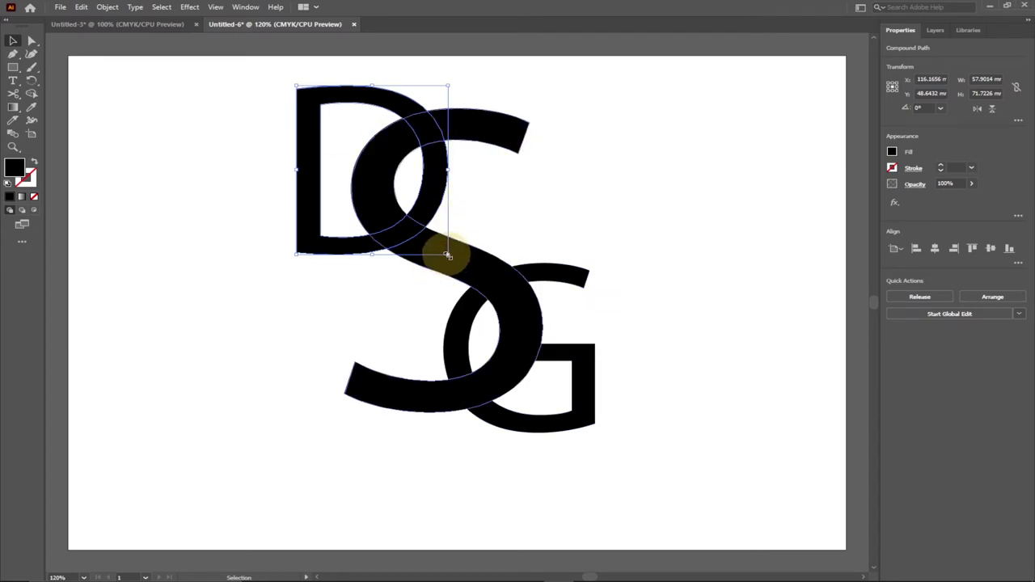
pyautogui.moveTo(447, 256); pyautogui.dragTo(473, 271)
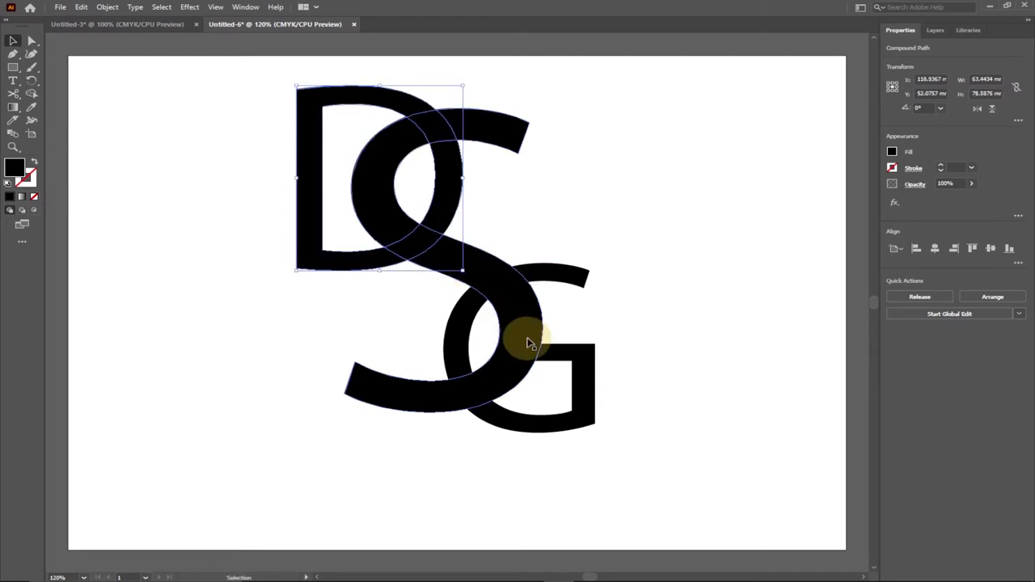
pyautogui.click(568, 282)
pyautogui.moveTo(596, 261); pyautogui.dragTo(629, 229)
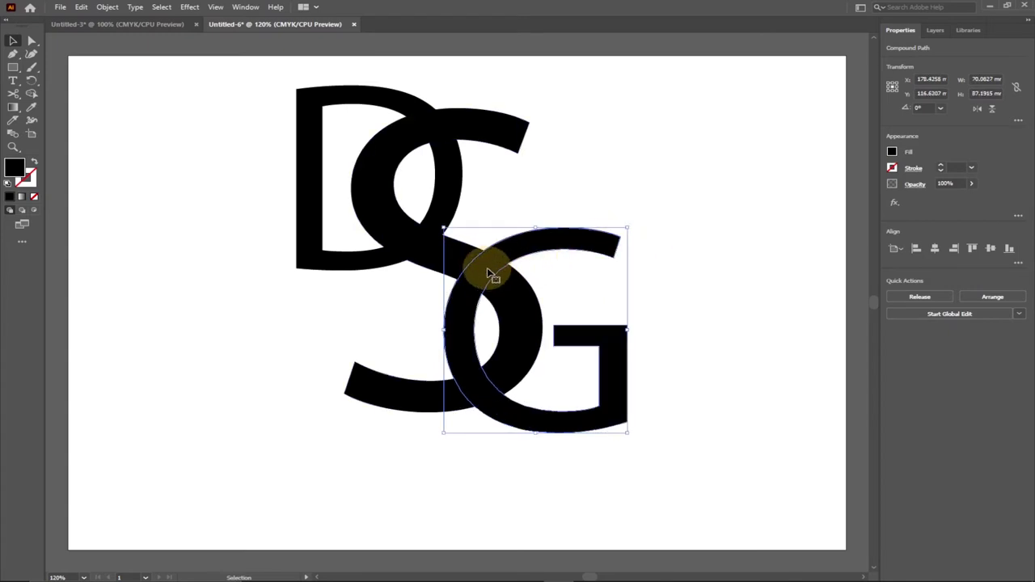
pyautogui.moveTo(487, 274); pyautogui.dragTo(481, 268)
# Shift the D slightly lower over the S, enlarge it a little towards its upper outer corner, and deselect it.
pyautogui.moveTo(347, 243); pyautogui.dragTo(354, 268)
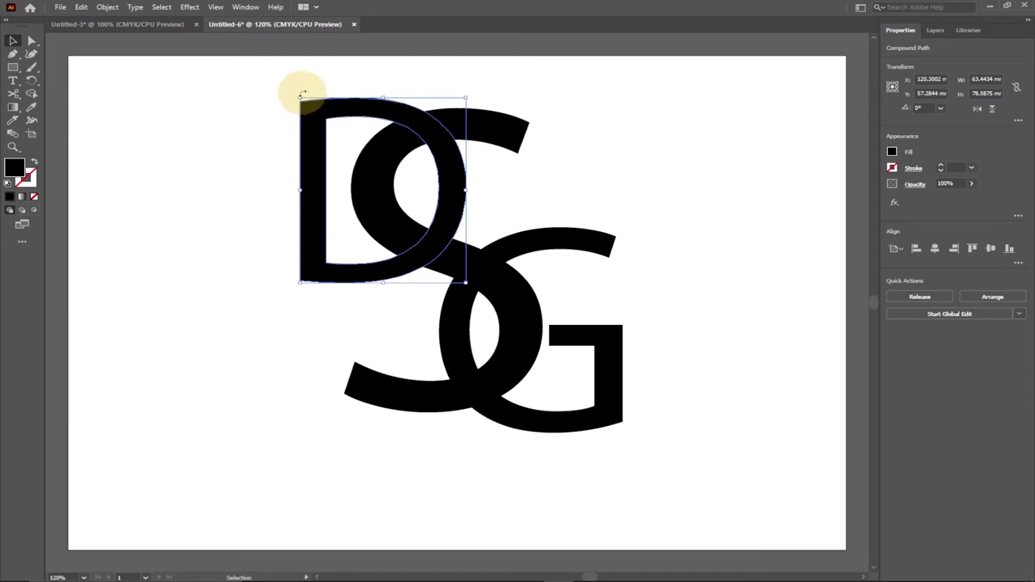
pyautogui.moveTo(297, 95); pyautogui.dragTo(291, 83)
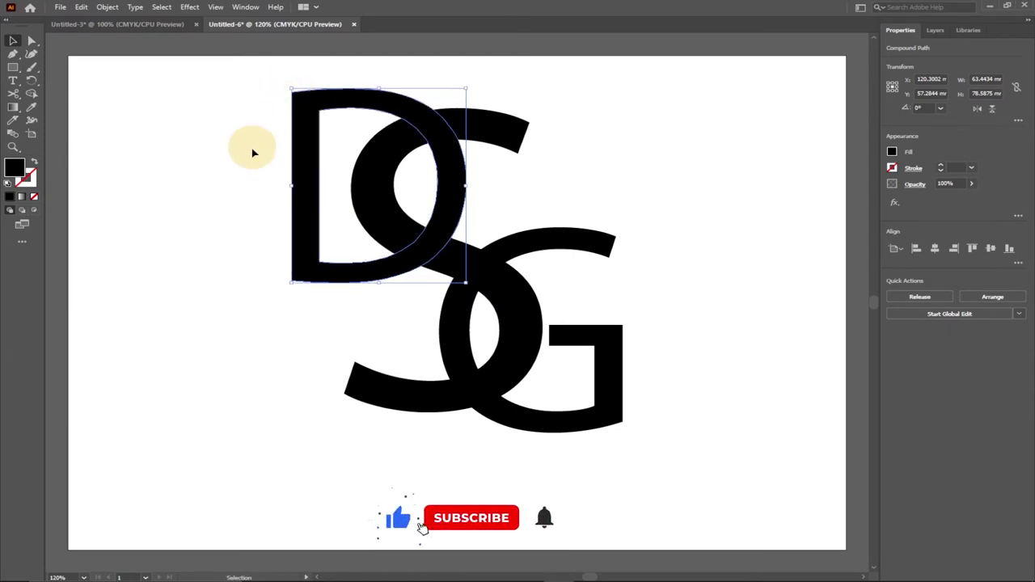
pyautogui.hotkey('ctrl', 'h')
pyautogui.click(458, 282)
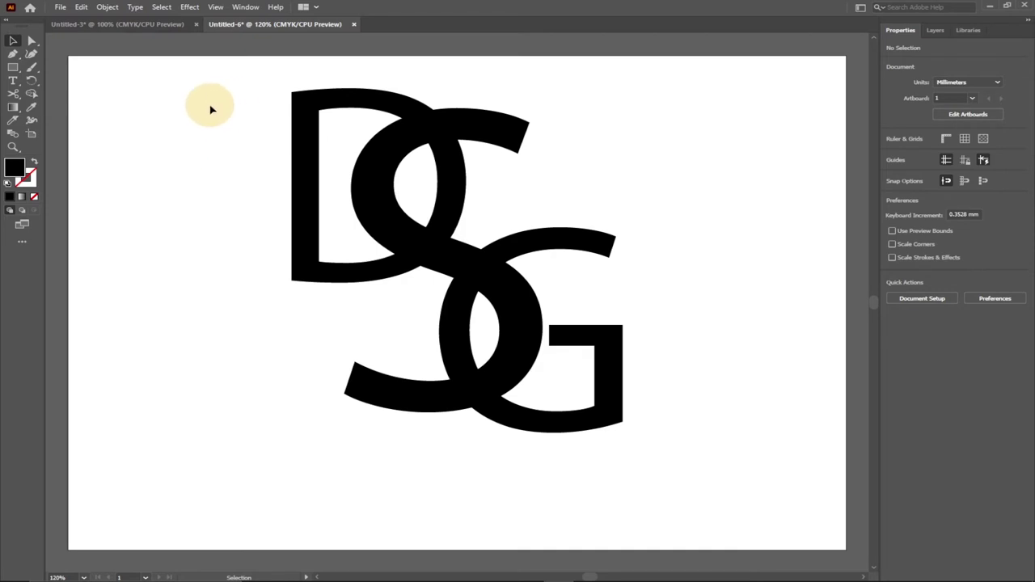
# Select all three letters and move the monogram to the vertical centre of the artboard, at Y 105 mm.
pyautogui.moveTo(208, 74); pyautogui.dragTo(739, 484)
pyautogui.moveTo(416, 232); pyautogui.dragTo(391, 278)
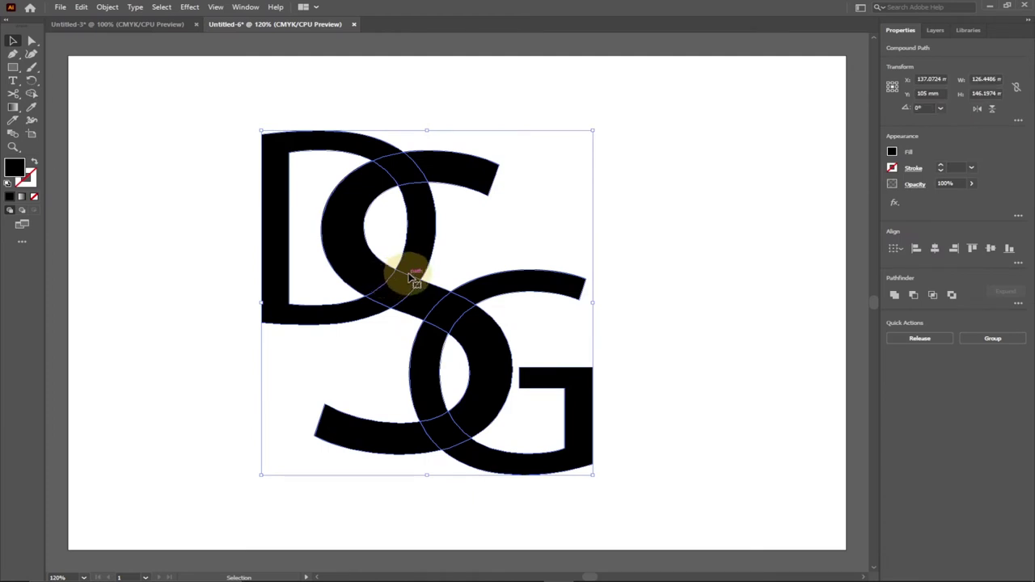
pyautogui.click(206, 220)
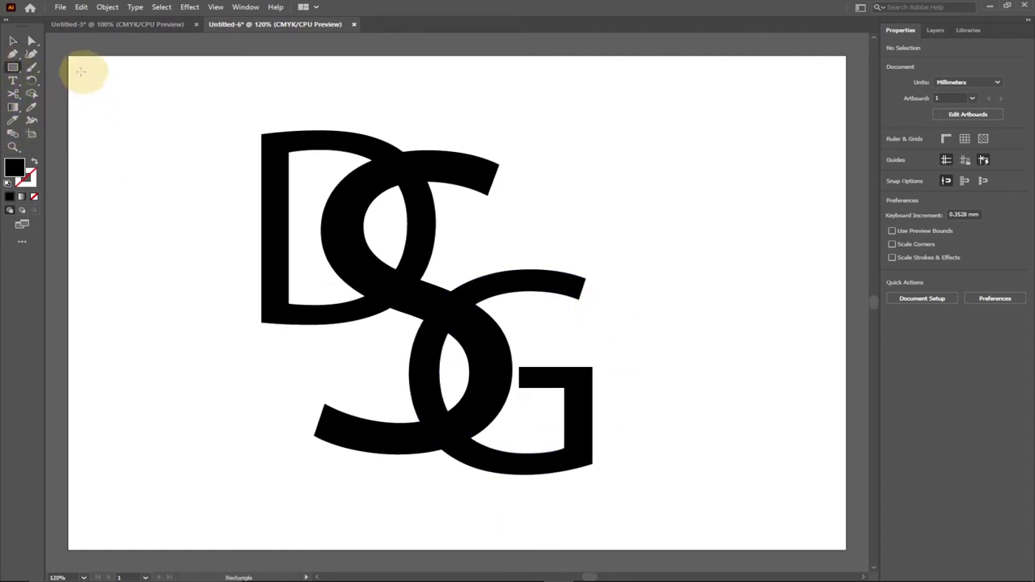
# Draw a rectangle of about 297.5 × 210 mm over the artboard and fill it with grey C=0 M=0 Y=0 K=60.
pyautogui.moveTo(69, 57); pyautogui.dragTo(843, 522)
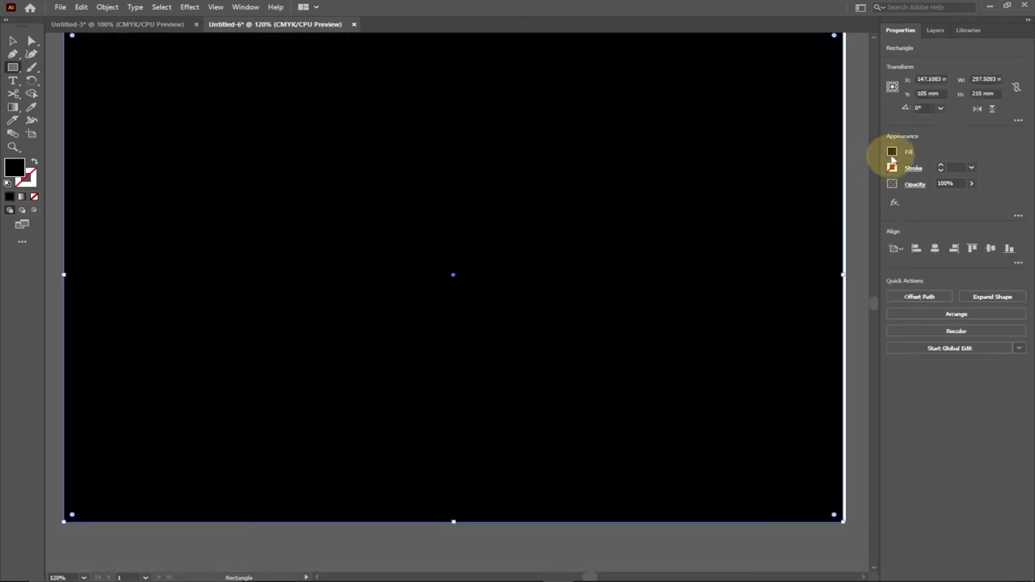
pyautogui.click(893, 152)
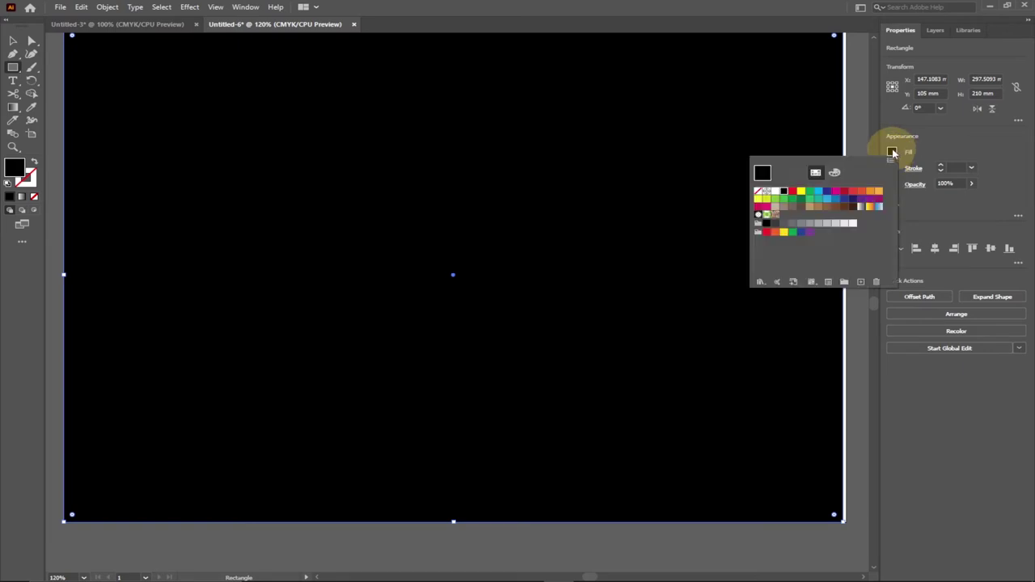
pyautogui.click(801, 226)
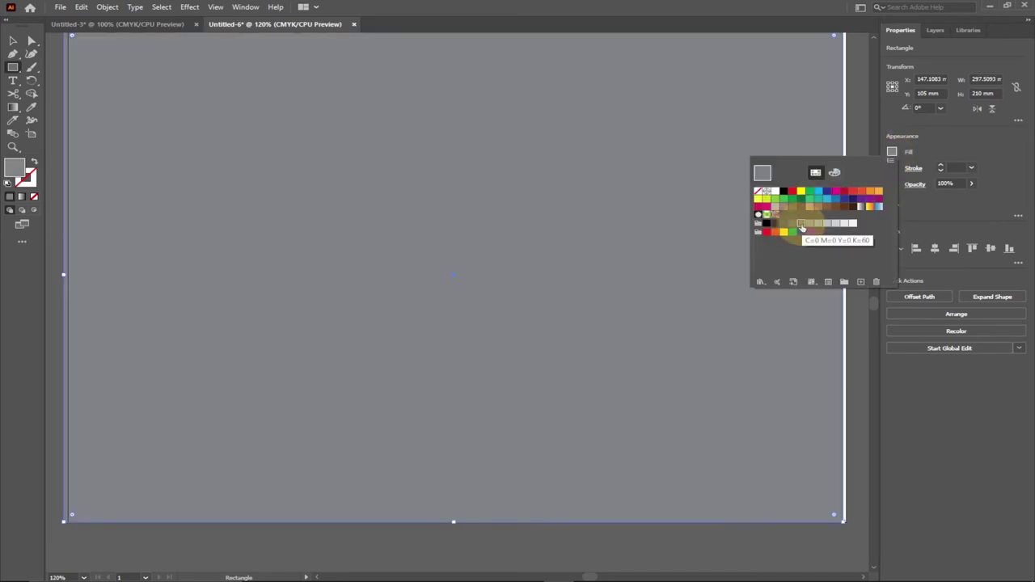
pyautogui.click(890, 164)
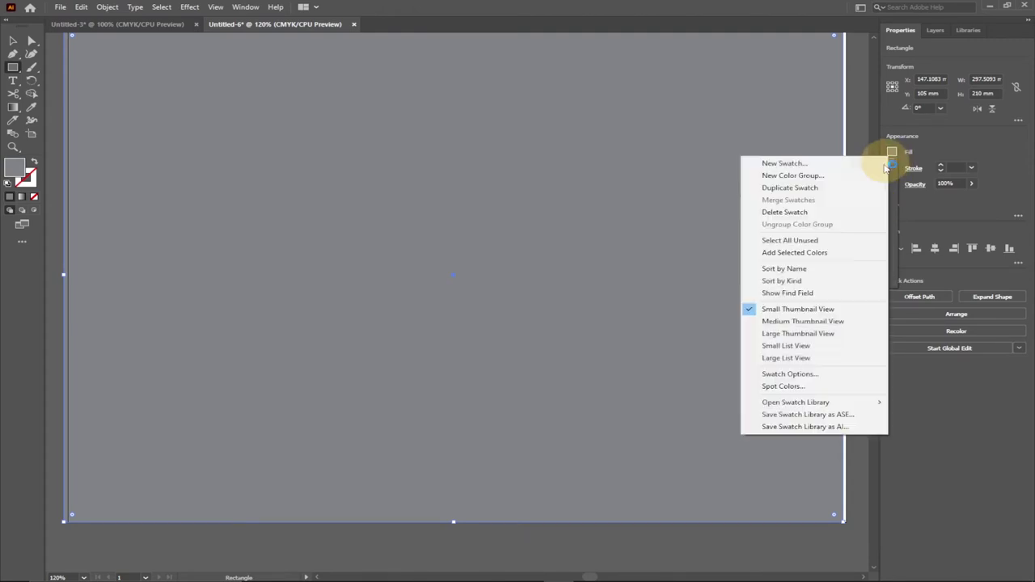
pyautogui.click(875, 131)
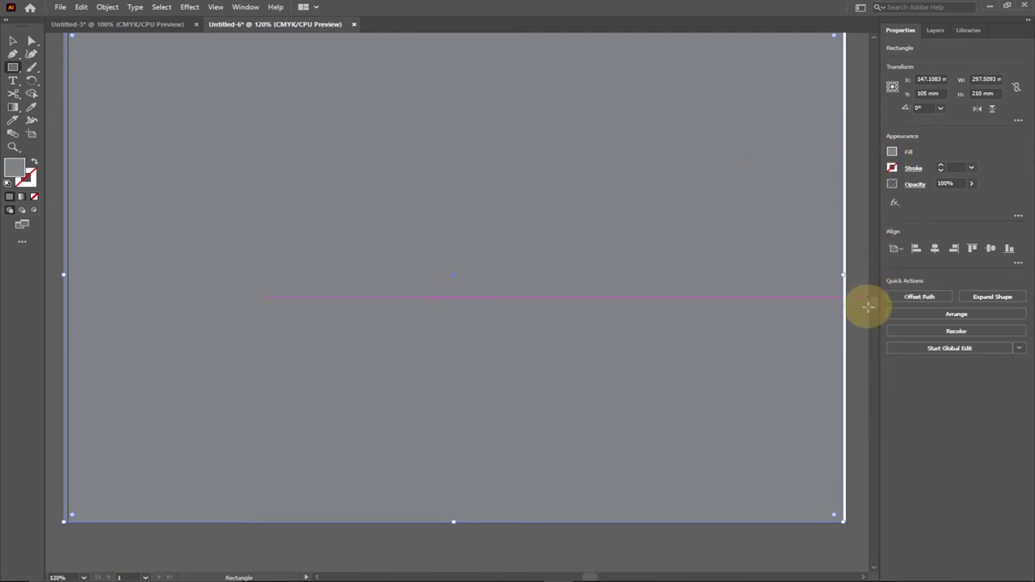
# Send the grey rectangle to the back, behind the three letters.
pyautogui.scroll(2, 874, 310)
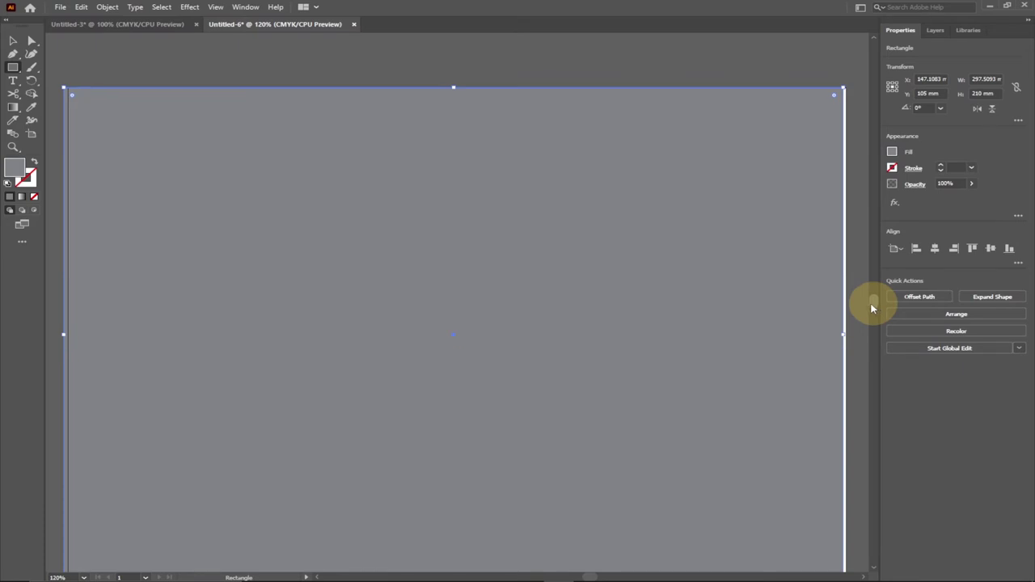
pyautogui.rightClick(380, 233)
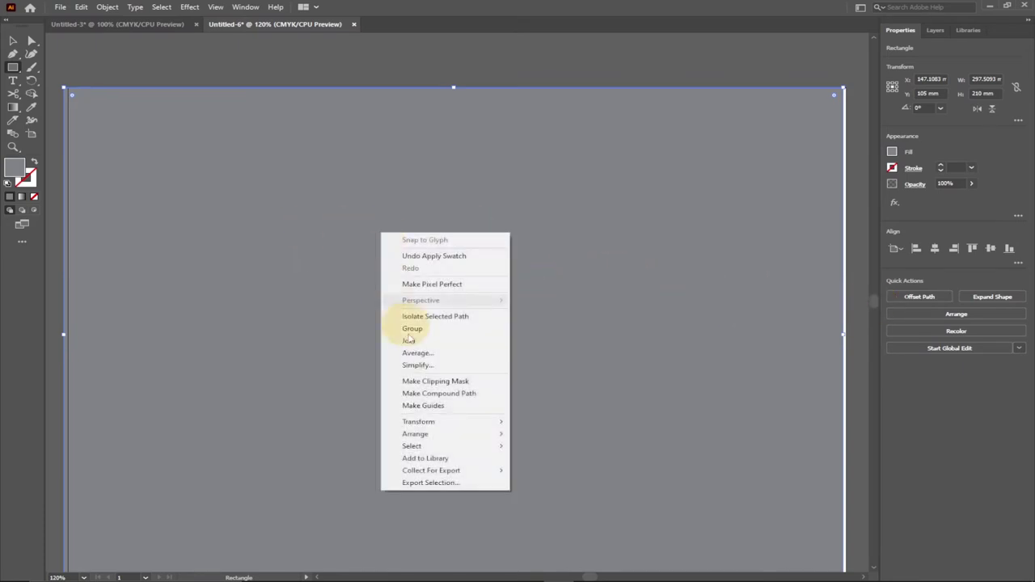
pyautogui.moveTo(435, 434)
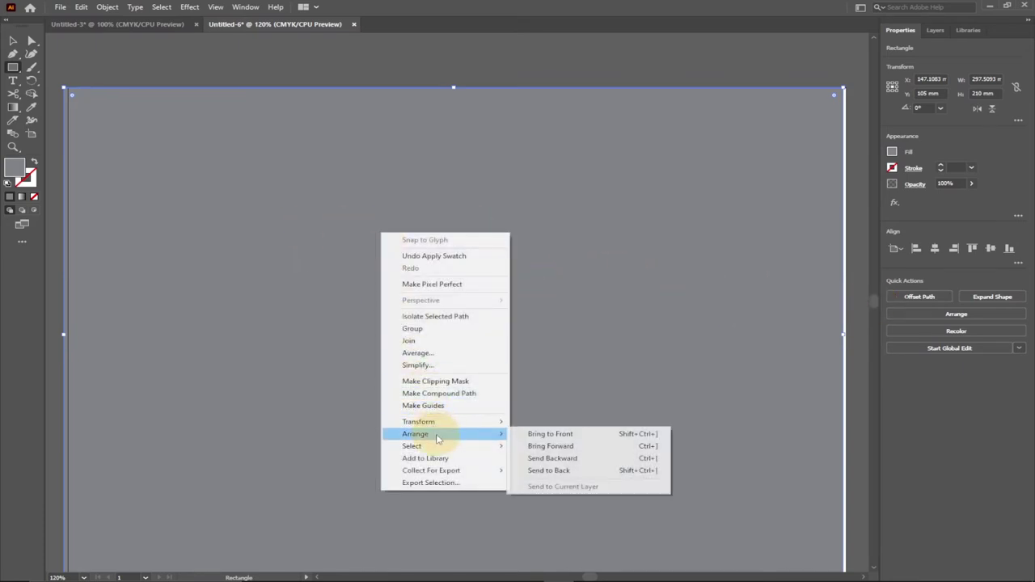
pyautogui.click(562, 470)
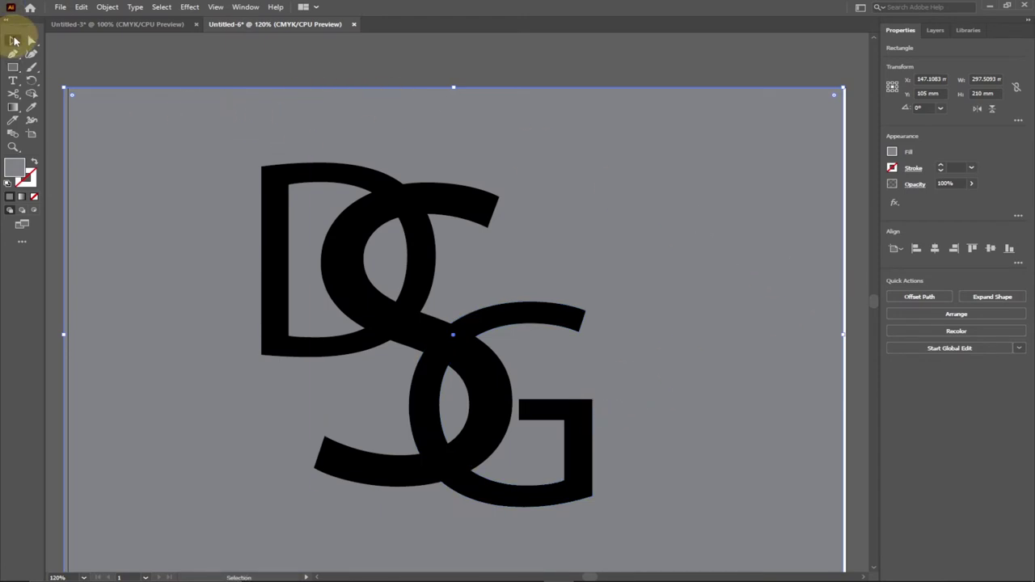
# Shift the grey rectangle slightly to the right to about X 148.75 mm, Y 104.9 mm, so it covers the whole artboard.
pyautogui.click(15, 41)
pyautogui.moveTo(170, 142); pyautogui.dragTo(177, 139)
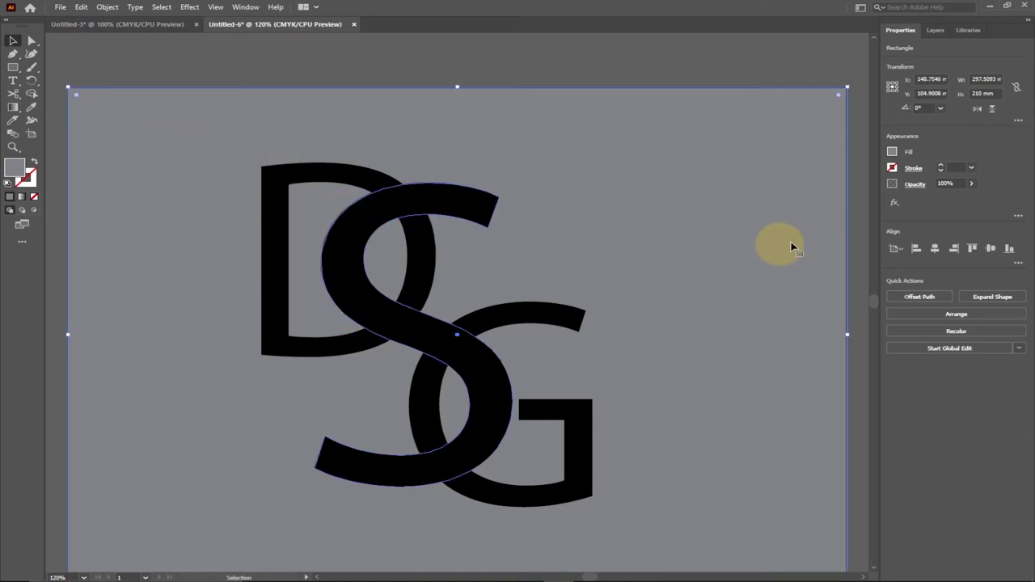
pyautogui.scroll(-5, 875, 306)
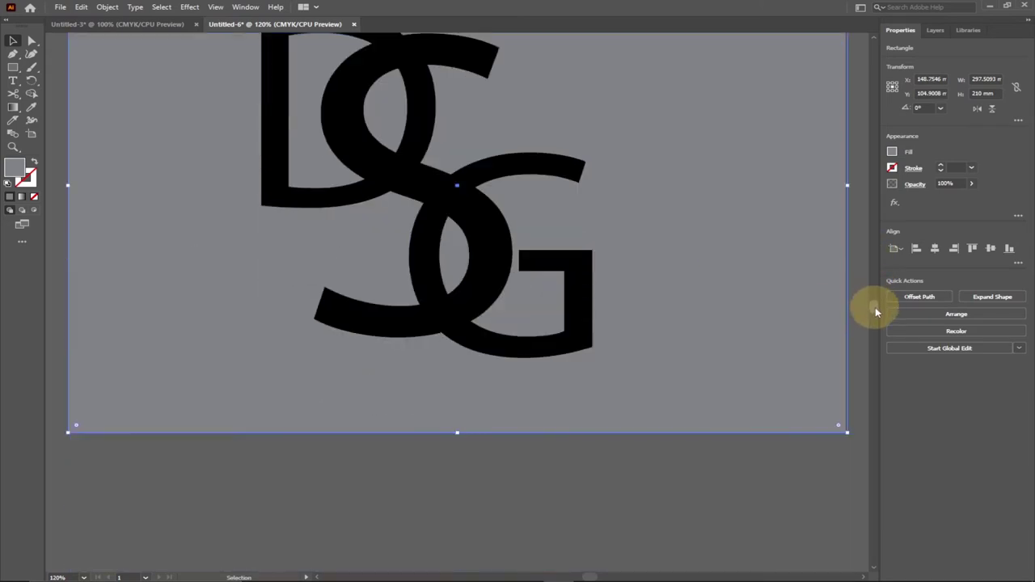
pyautogui.scroll(2, 790, 288)
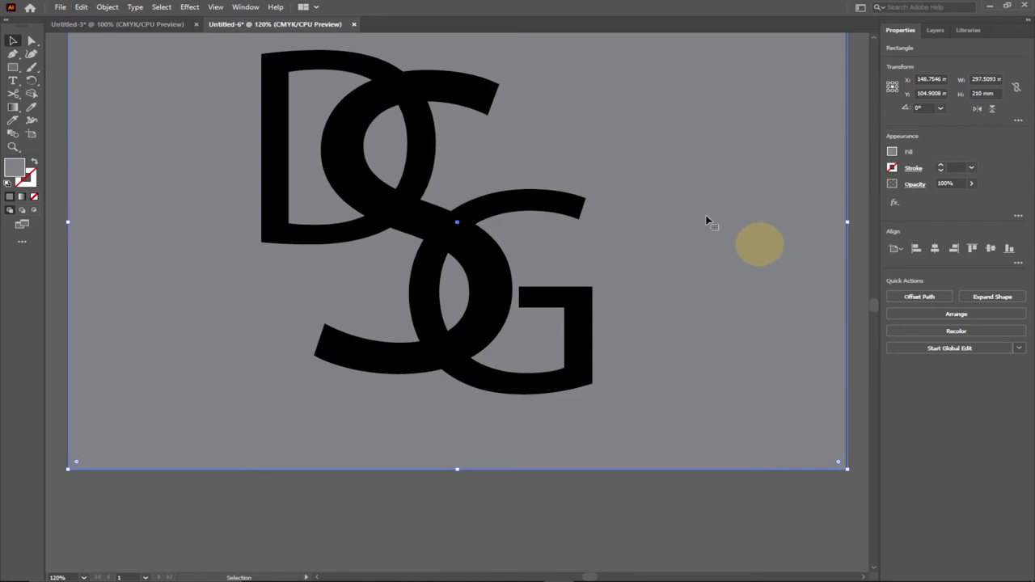
# Fill the S with white and compare the result with the finished logo in the Untitled-3 document.
pyautogui.click(448, 100)
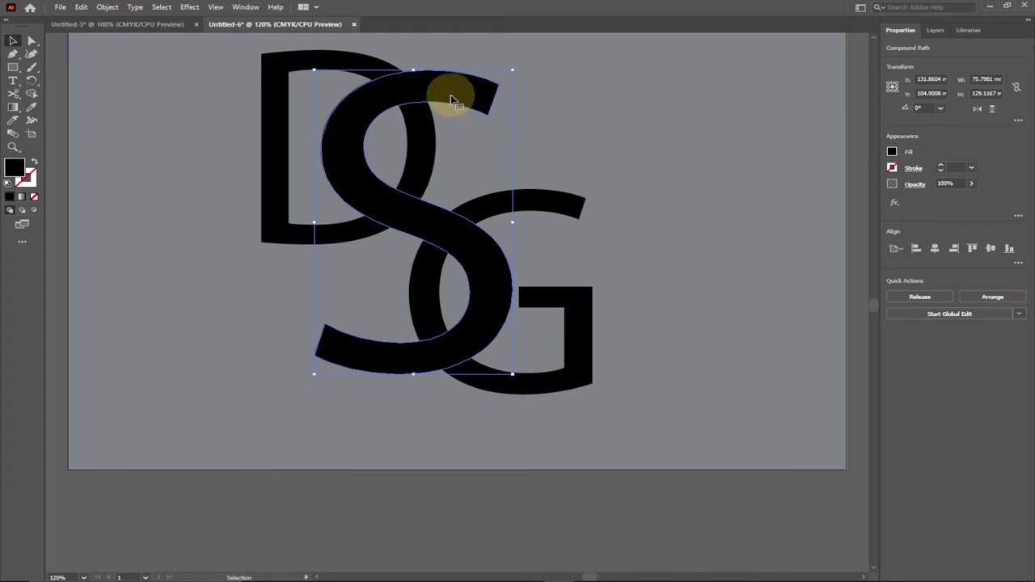
pyautogui.click(891, 153)
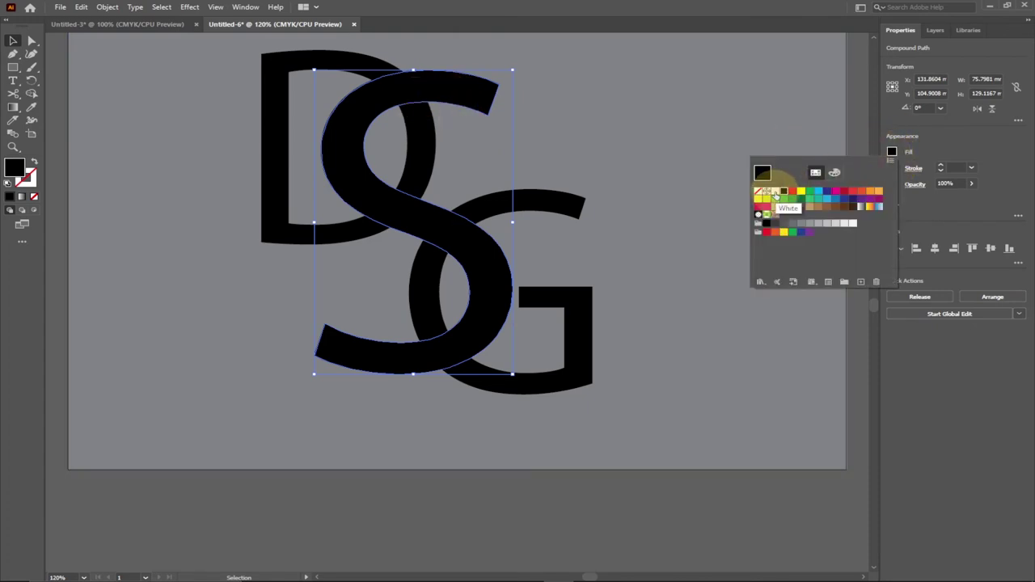
pyautogui.click(776, 192)
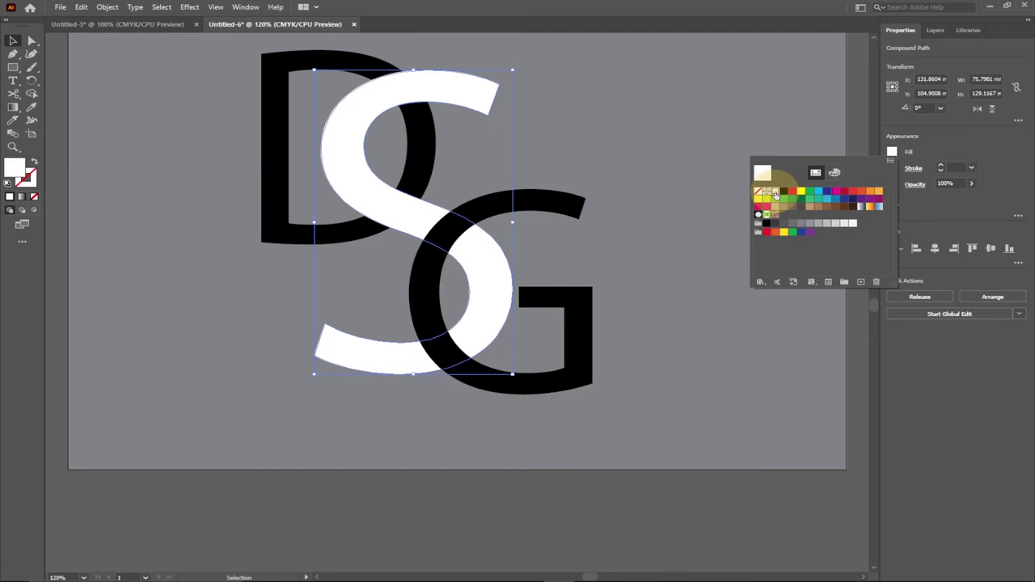
pyautogui.press('Escape')
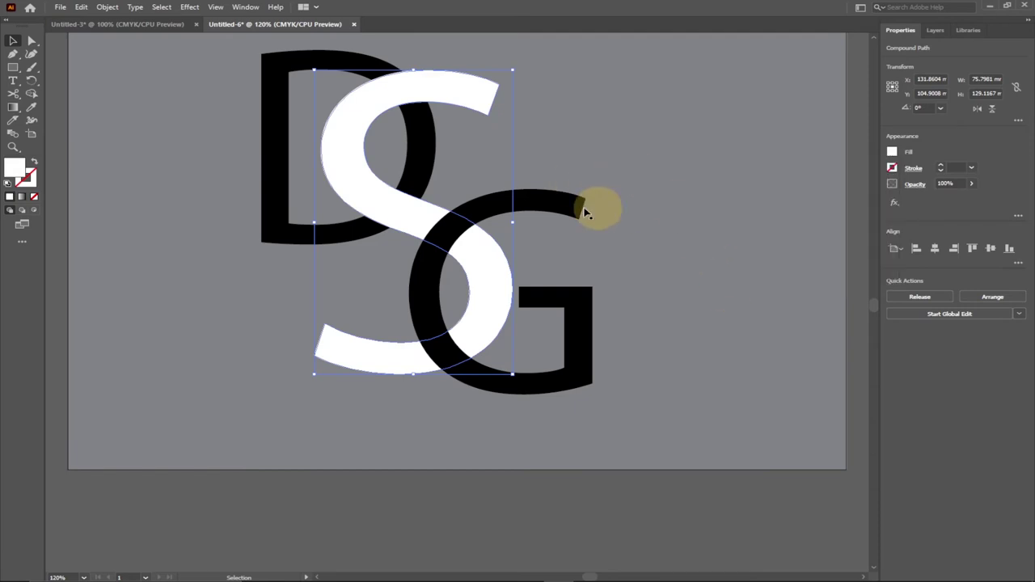
pyautogui.click(134, 23)
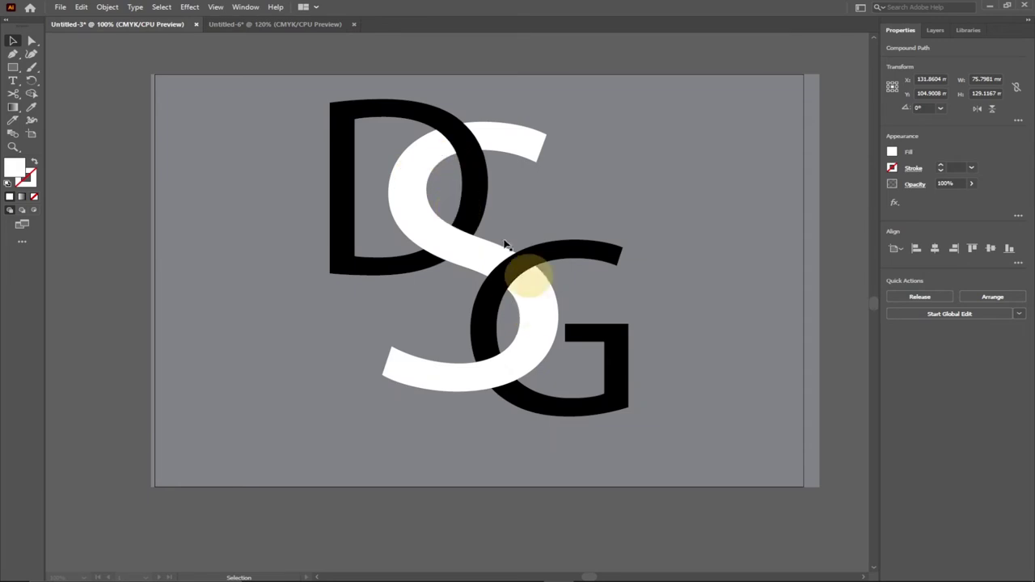
pyautogui.click(593, 349)
pyautogui.click(265, 24)
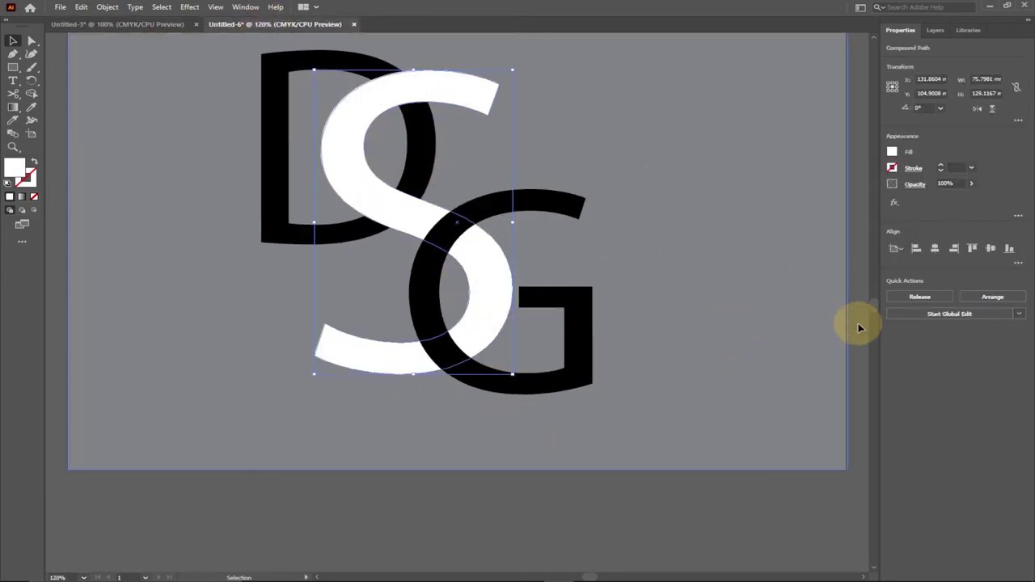
# Lock the grey background rectangle in place.
pyautogui.scroll(3, 671, 296)
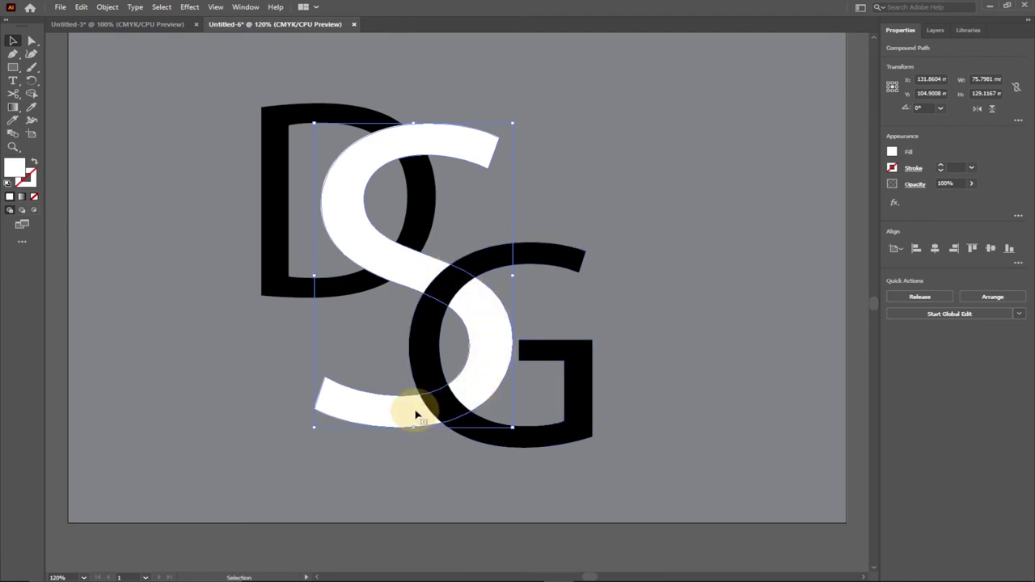
pyautogui.click(207, 171)
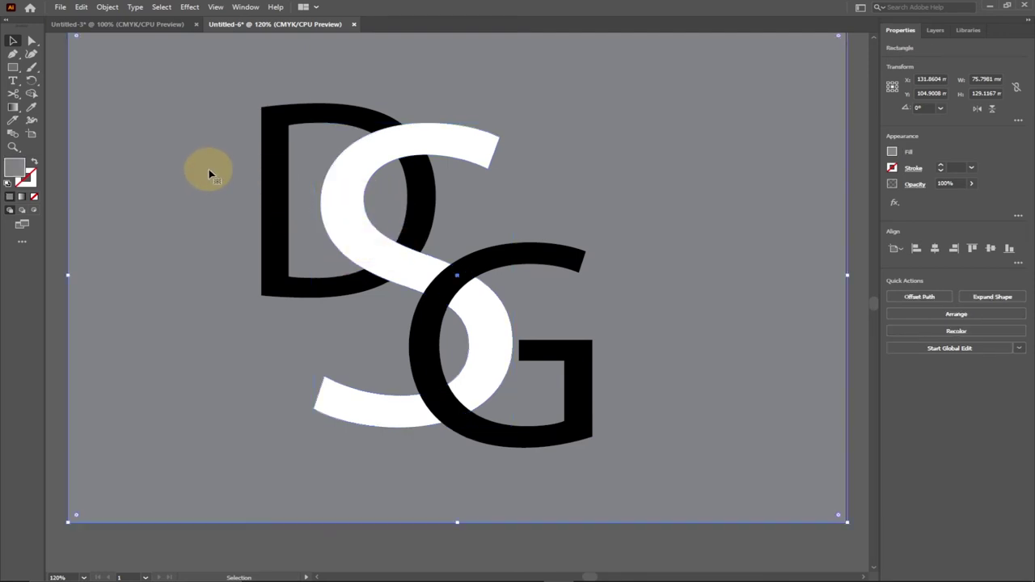
pyautogui.moveTo(208, 85); pyautogui.dragTo(241, 126)
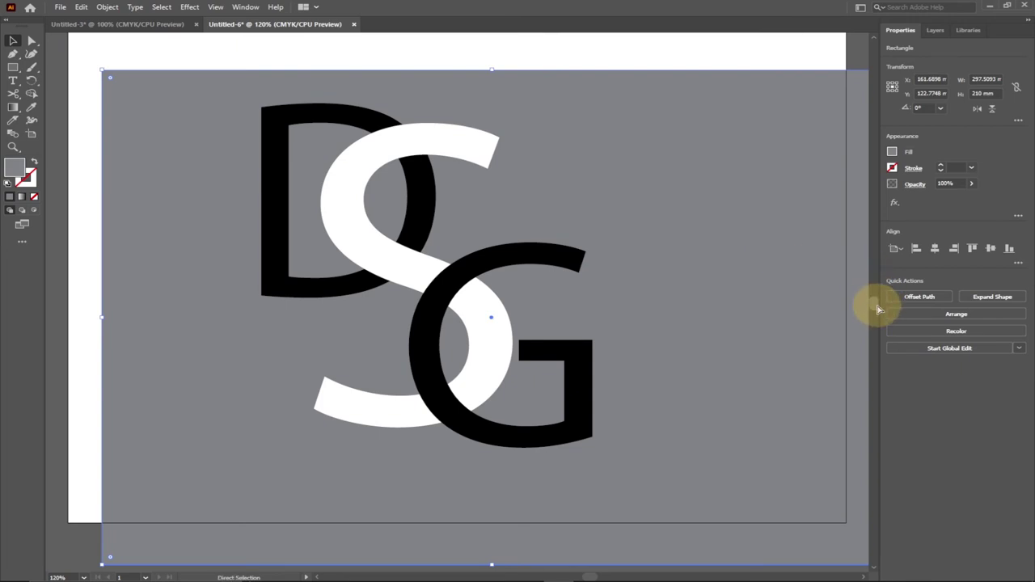
pyautogui.hotkey('ctrl', 'z')
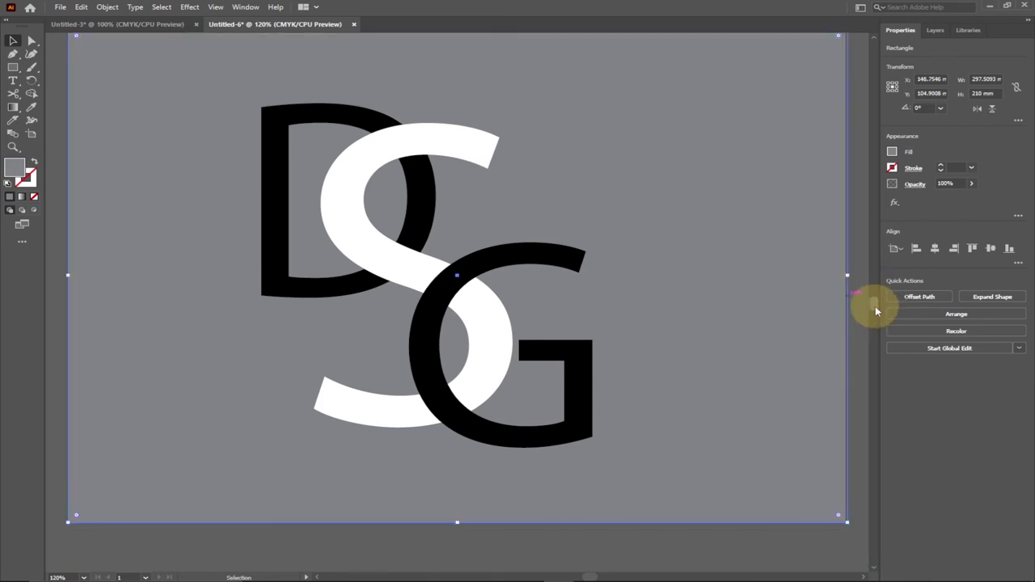
pyautogui.scroll(3, 861, 300)
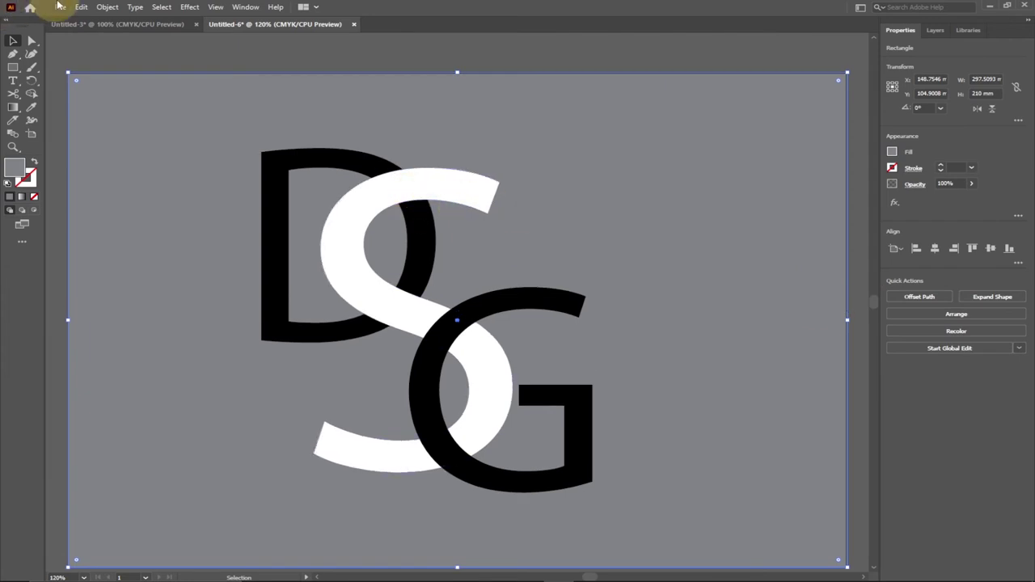
pyautogui.click(105, 8)
pyautogui.moveTo(138, 85)
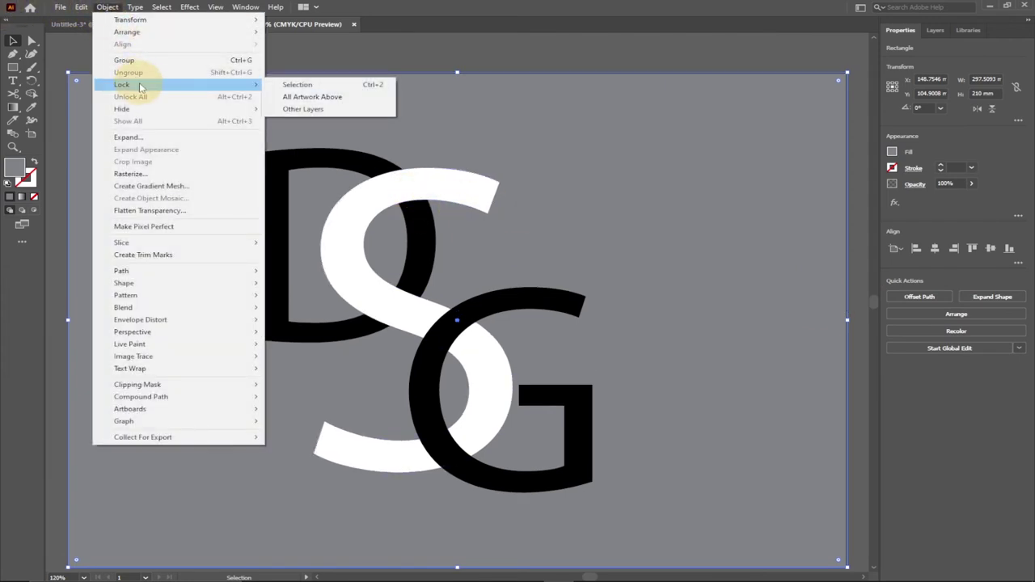
pyautogui.click(326, 84)
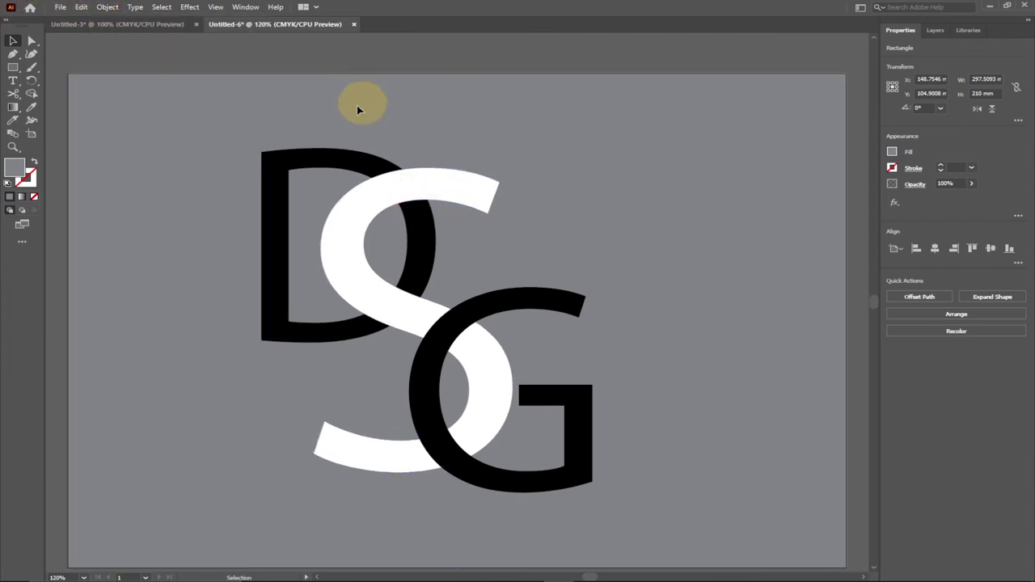
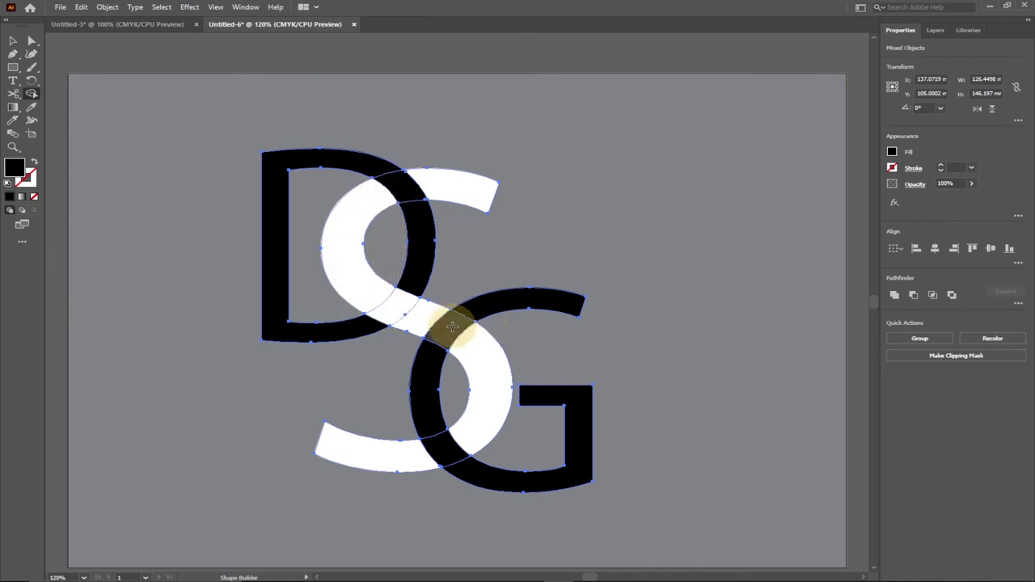
# Use the Shape Builder to make the crossing of the S and the D's lower curve a separate black piece, and deselect everything.
pyautogui.click(380, 322)
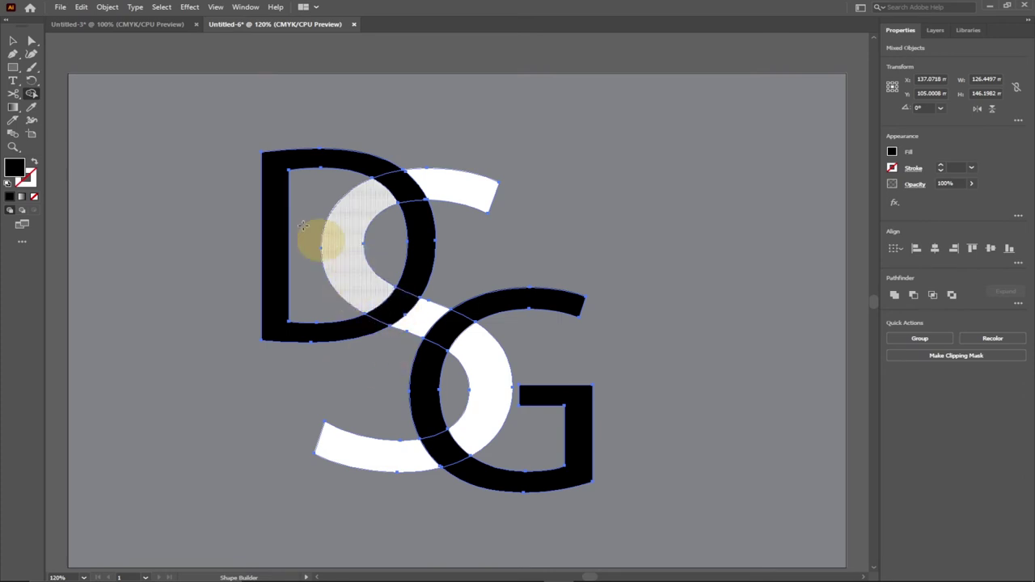
pyautogui.click(13, 42)
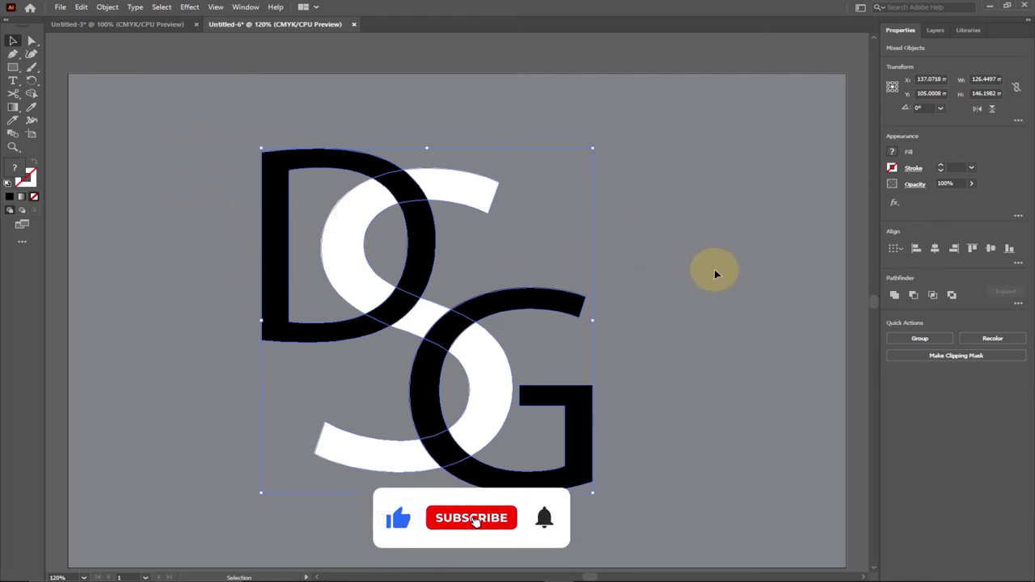
pyautogui.scroll(-1, 714, 269)
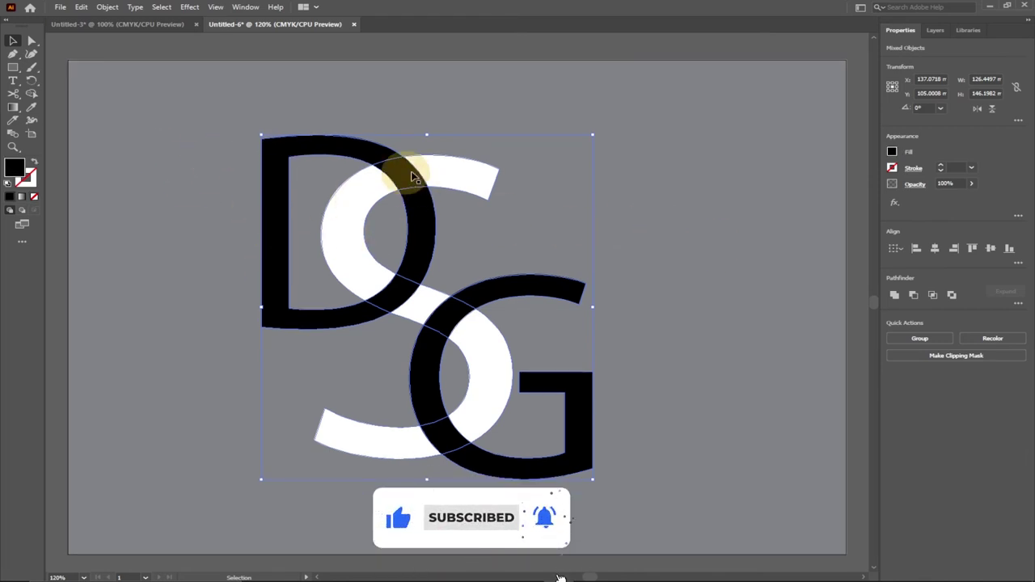
pyautogui.hotkey('ctrl', 'shift', 'a')
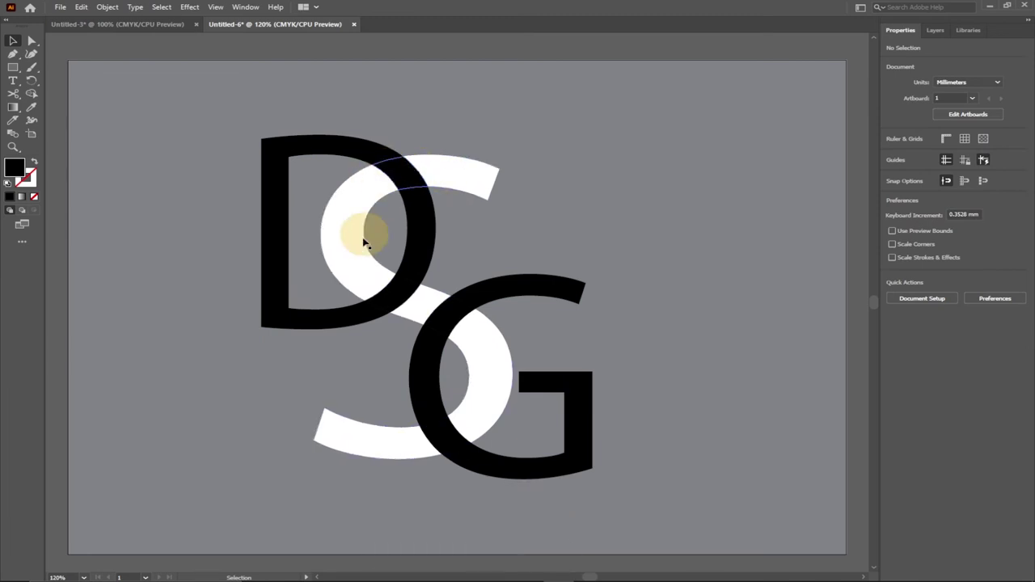
# Recolour the crossing at the D's upper curve white by sampling the S with the Eyedropper, and deselect it.
pyautogui.click(407, 172)
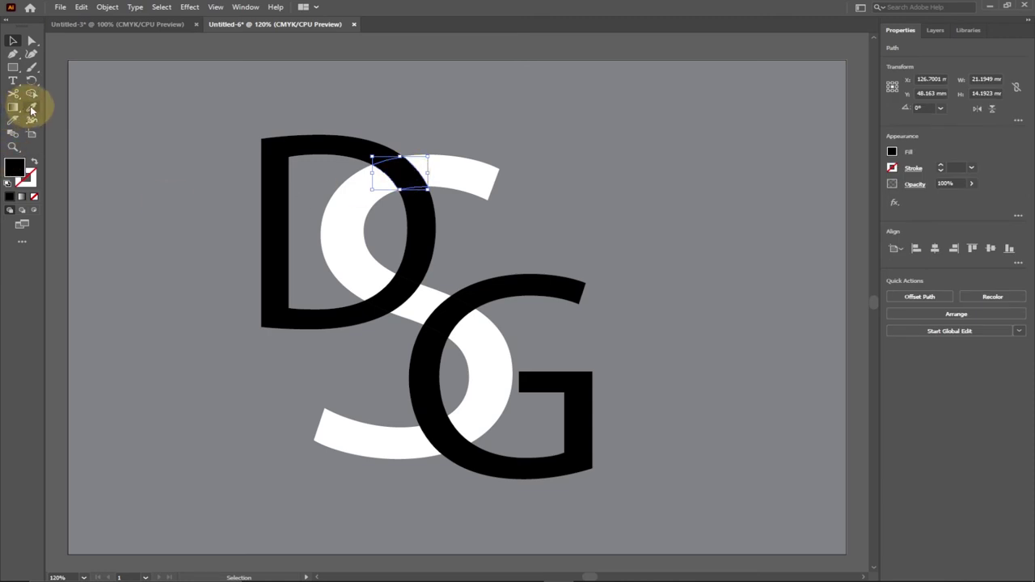
pyautogui.click(418, 176)
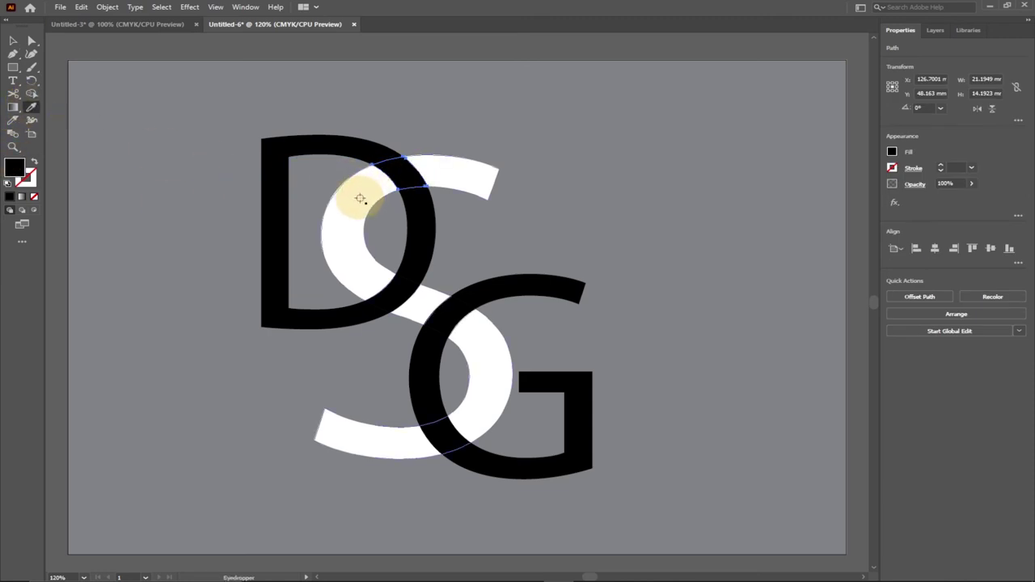
pyautogui.click(360, 199)
pyautogui.click(12, 40)
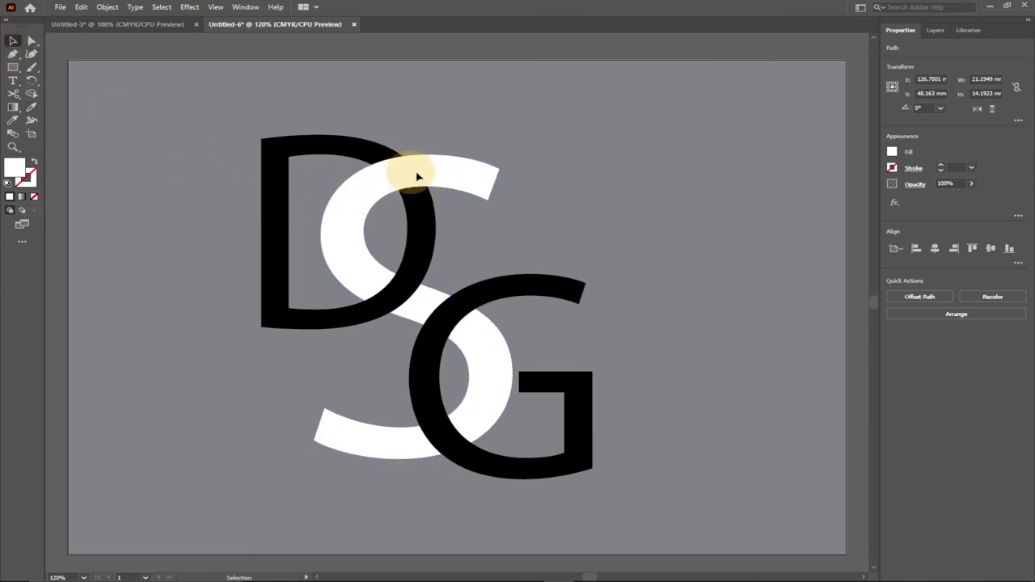
pyautogui.hotkey('ctrl', 'shift', 'a')
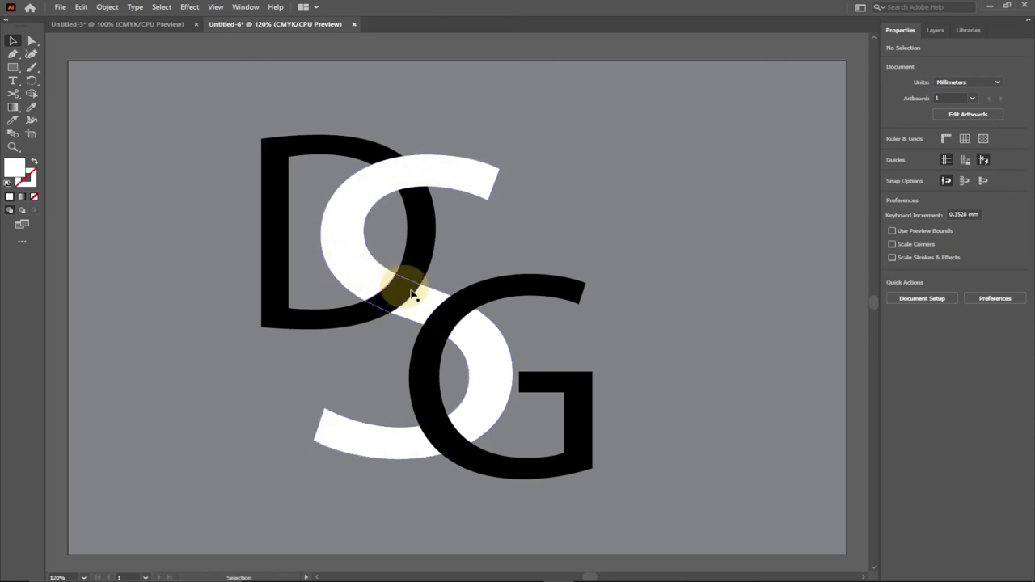
# Recolour the upper crossing of the S and the G white by sampling the S with the Eyedropper, and deselect it.
pyautogui.click(451, 317)
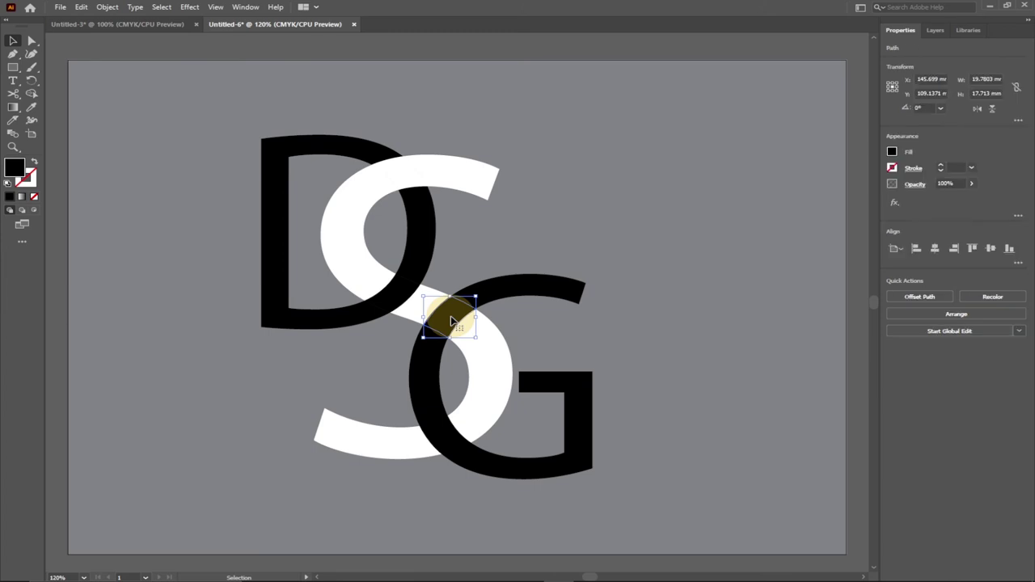
pyautogui.click(29, 110)
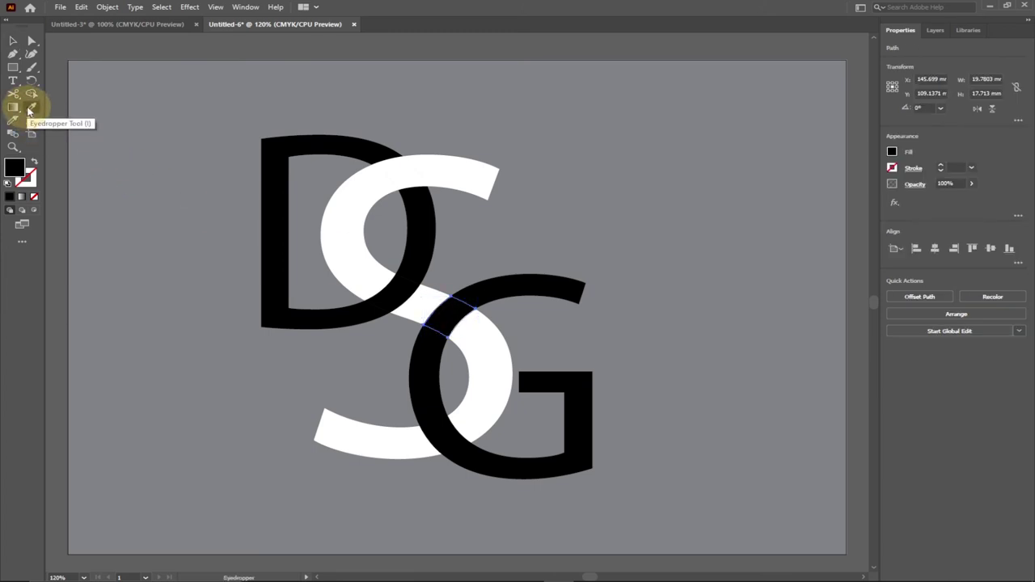
pyautogui.click(494, 365)
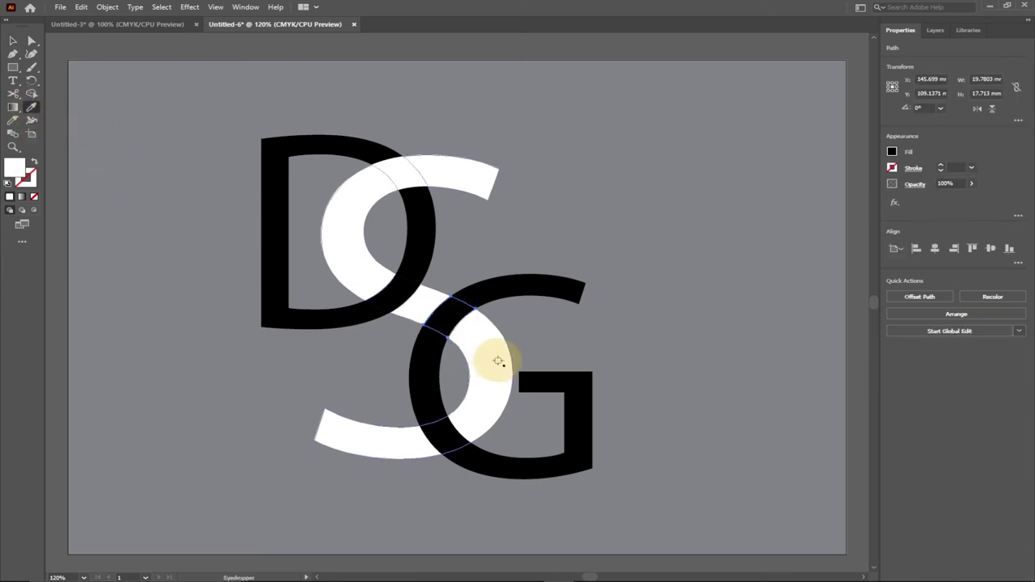
pyautogui.click(13, 44)
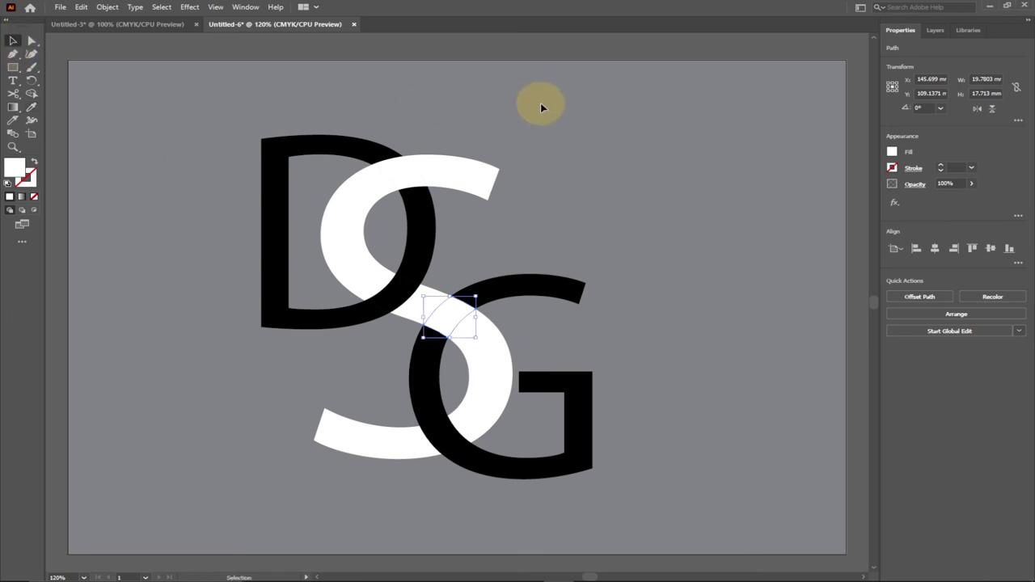
pyautogui.click(656, 190)
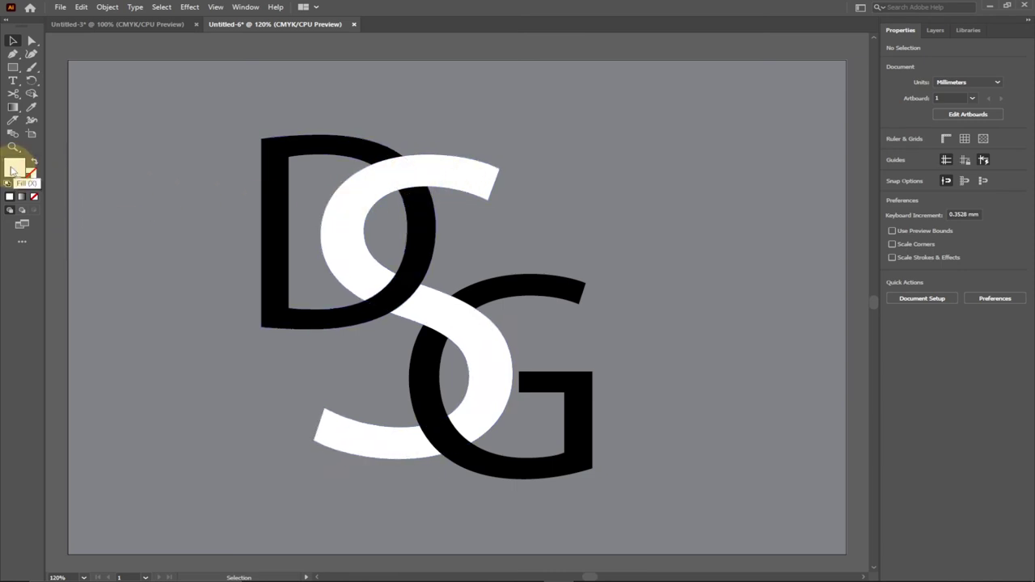
# Merge the S's upper pieces across the D's upper curve into one white shape with the Shape Builder, and deselect everything.
pyautogui.click(31, 93)
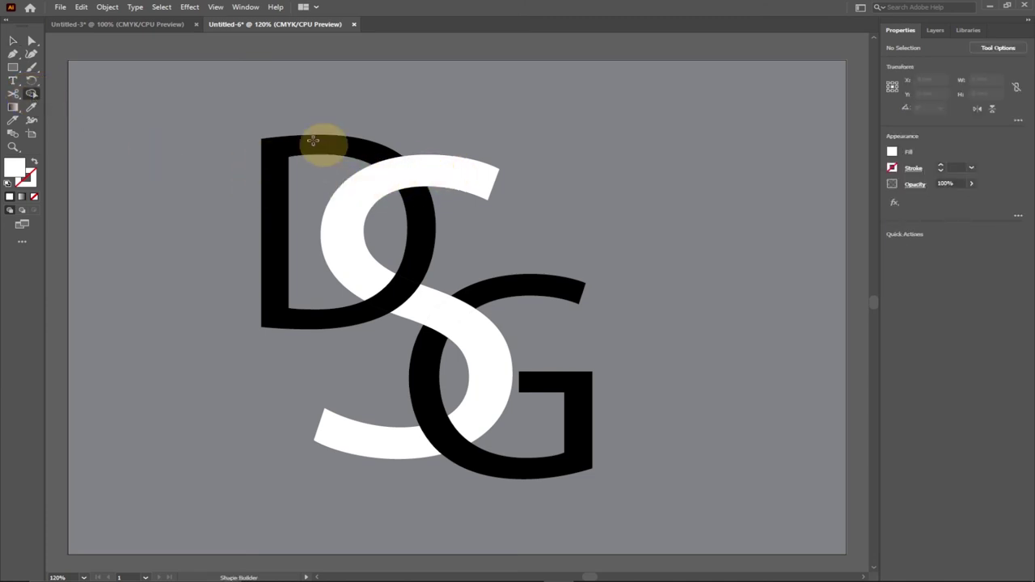
pyautogui.click(13, 41)
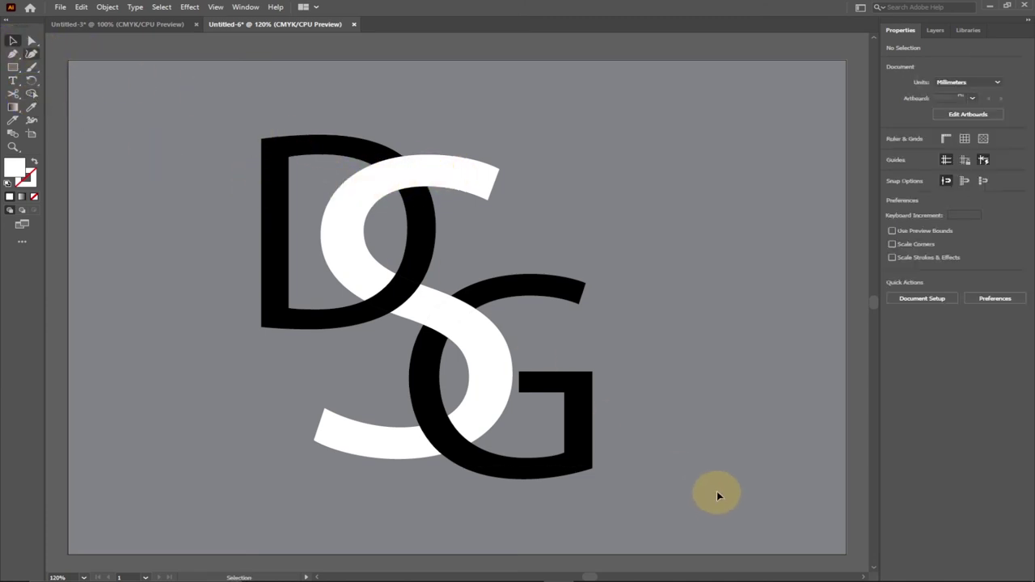
pyautogui.hotkey('ctrl', 'a')
pyautogui.click(31, 93)
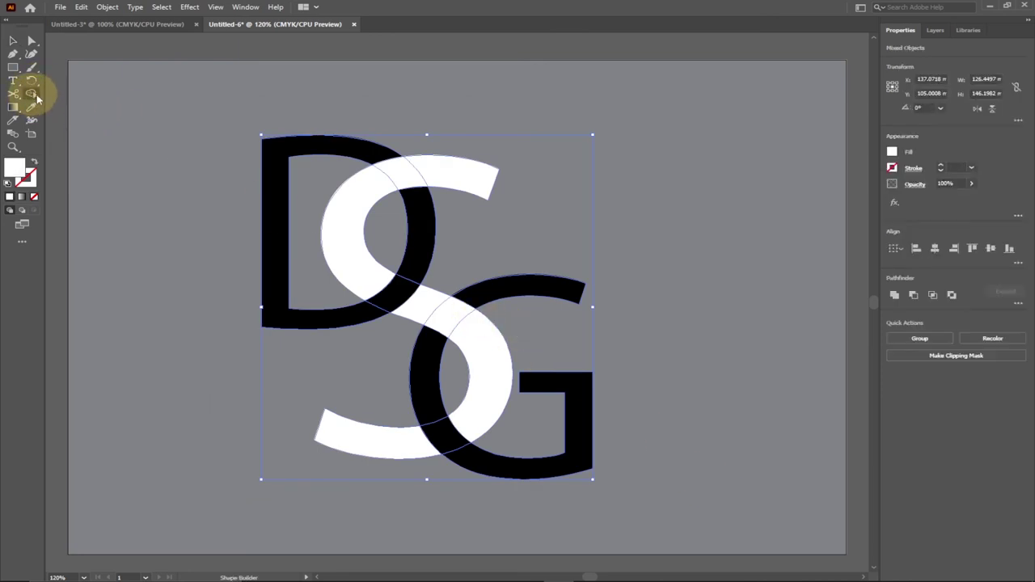
pyautogui.moveTo(453, 168)
pyautogui.mouseDown()
pyautogui.moveTo(400, 174)
pyautogui.moveTo(357, 195)
pyautogui.moveTo(356, 286)
pyautogui.moveTo(406, 205)
pyautogui.moveTo(465, 178)
pyautogui.mouseUp()
pyautogui.click(13, 39)
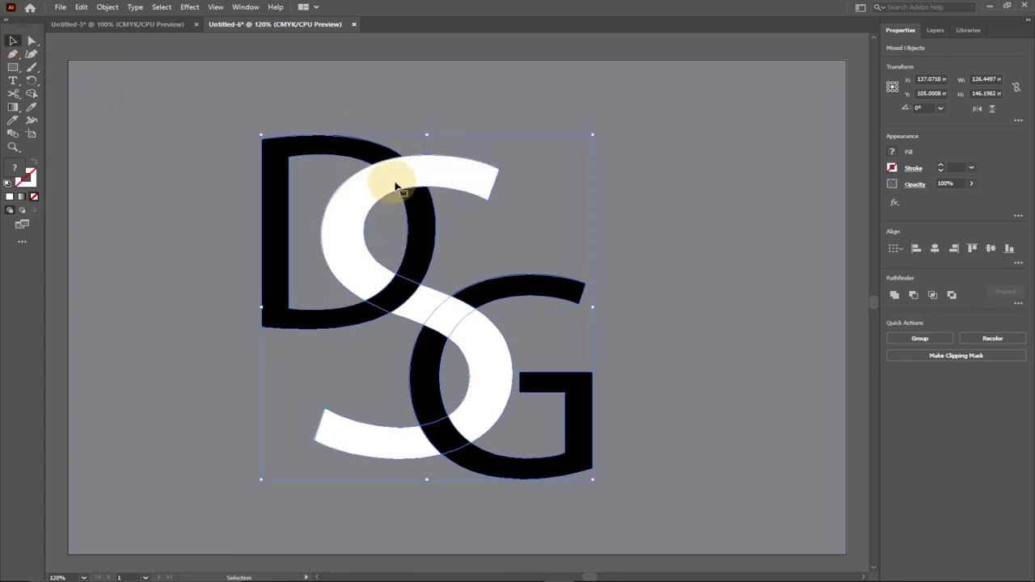
pyautogui.click(752, 232)
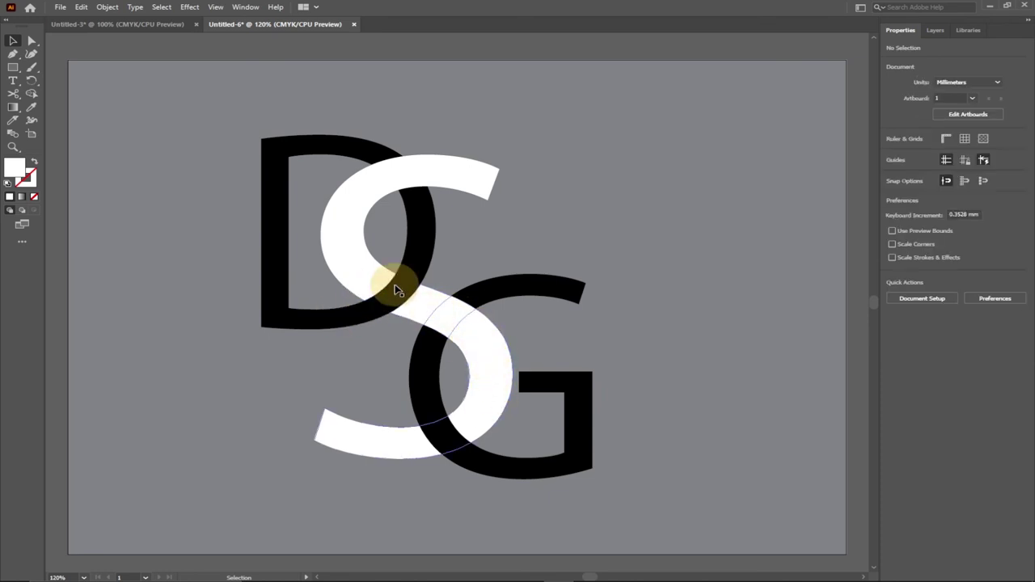
# Merge the S's middle and lower pieces across the G's upper curve into one white shape with the Shape Builder, and deselect everything.
pyautogui.moveTo(218, 129); pyautogui.dragTo(665, 485)
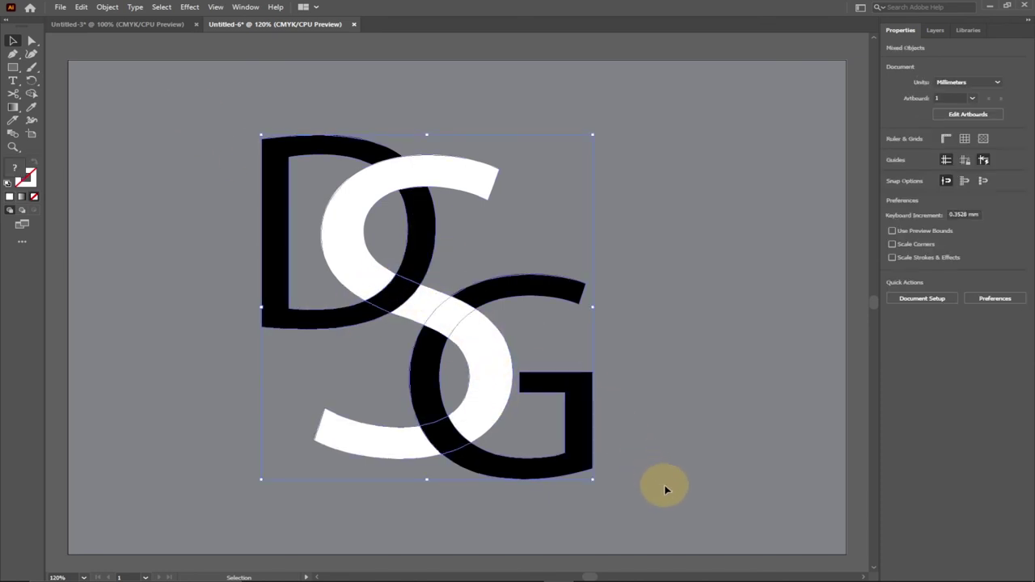
pyautogui.click(32, 93)
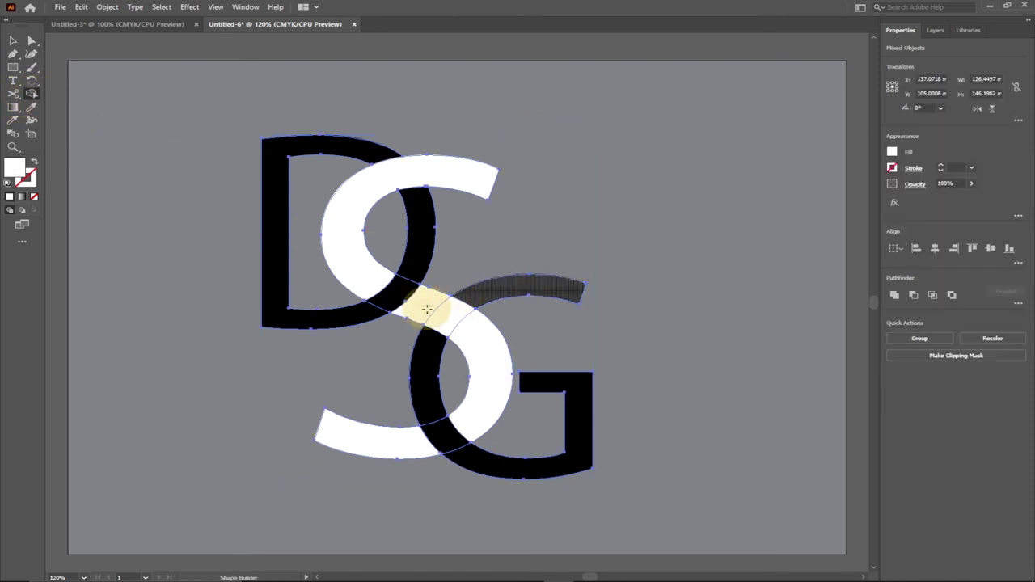
pyautogui.moveTo(431, 307)
pyautogui.mouseDown()
pyautogui.moveTo(468, 327)
pyautogui.moveTo(493, 393)
pyautogui.mouseUp()
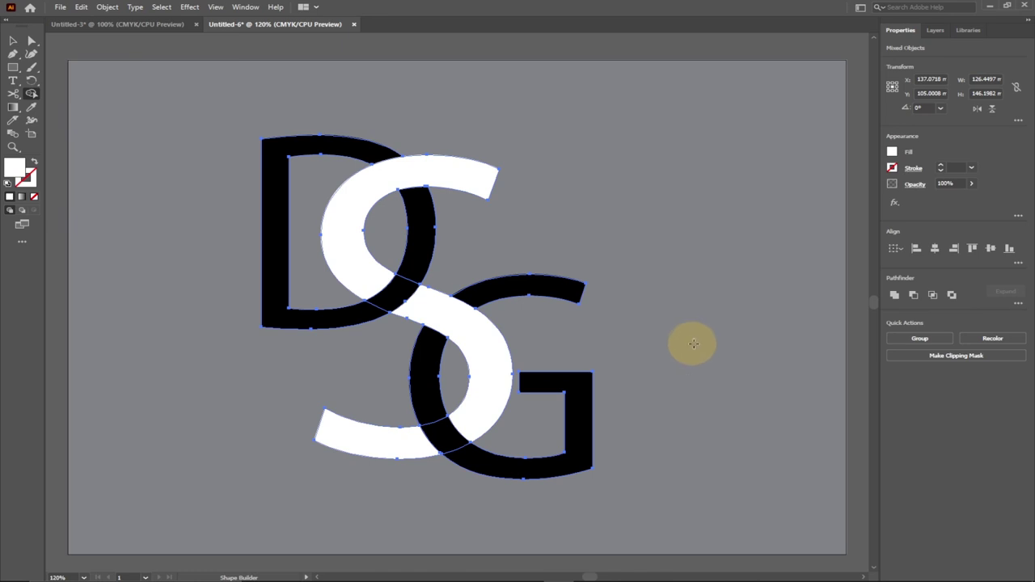
pyautogui.click(12, 44)
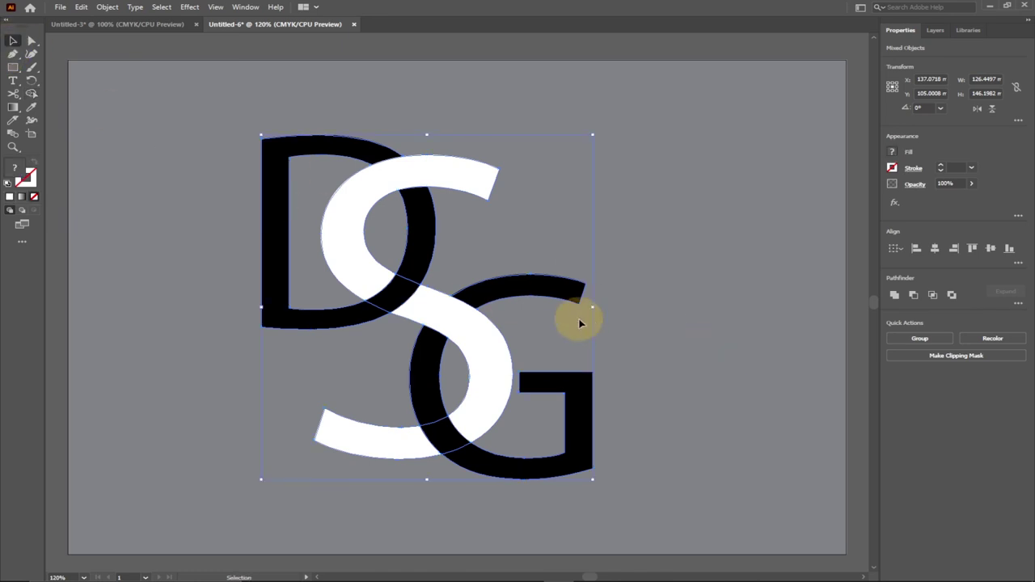
pyautogui.click(647, 344)
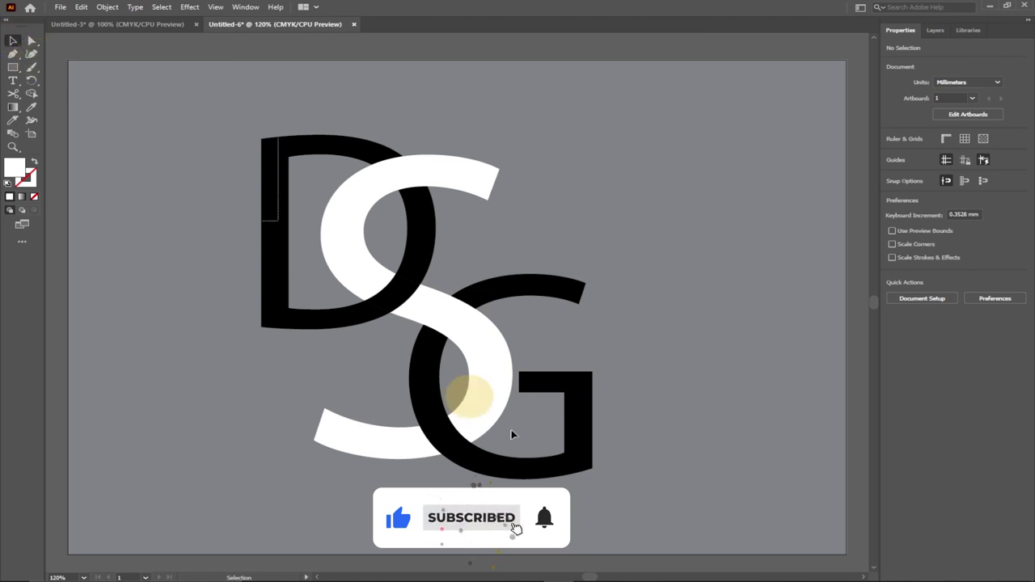
# Group all the letter pieces and move the monogram up and to the right, to about X 154 mm, Y 94 mm.
pyautogui.hotkey('ctrl', 'a')
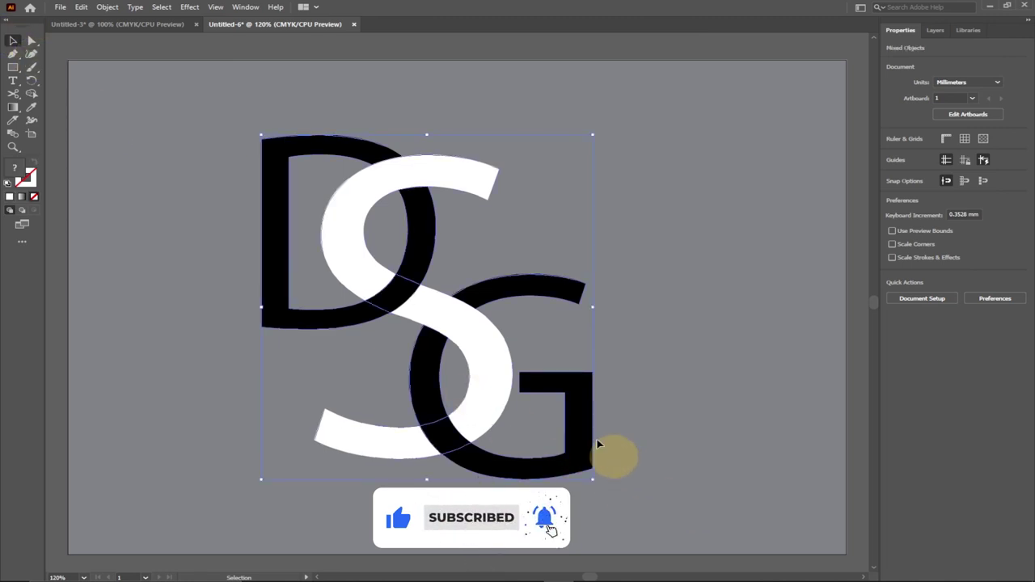
pyautogui.rightClick(447, 326)
pyautogui.click(489, 423)
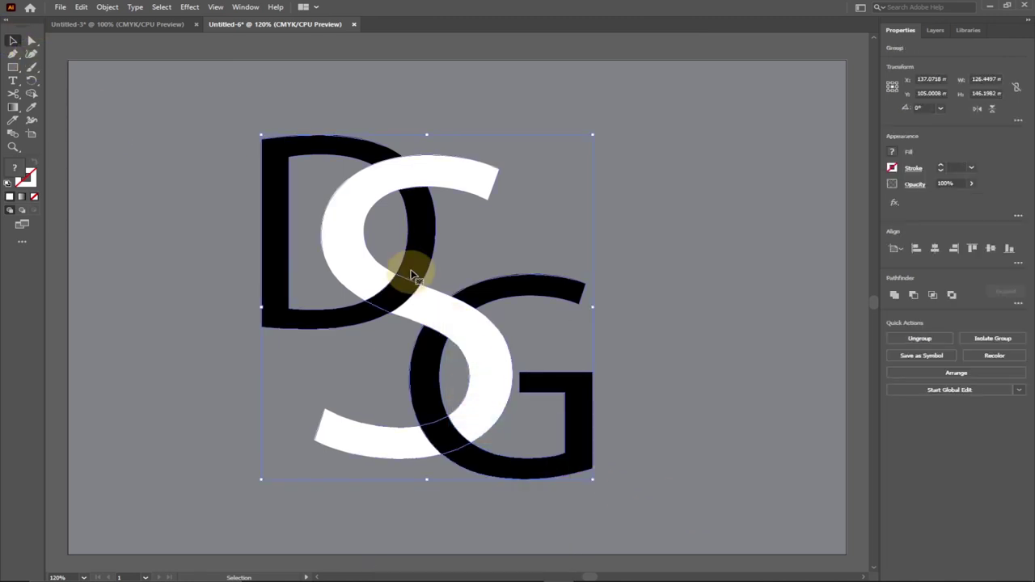
pyautogui.click(550, 176)
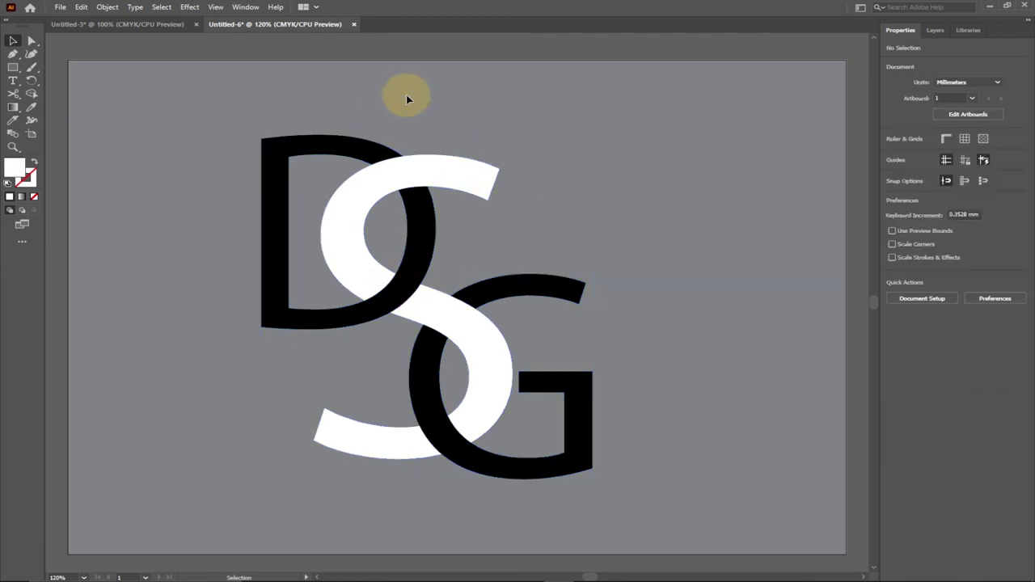
pyautogui.moveTo(375, 194); pyautogui.dragTo(437, 176)
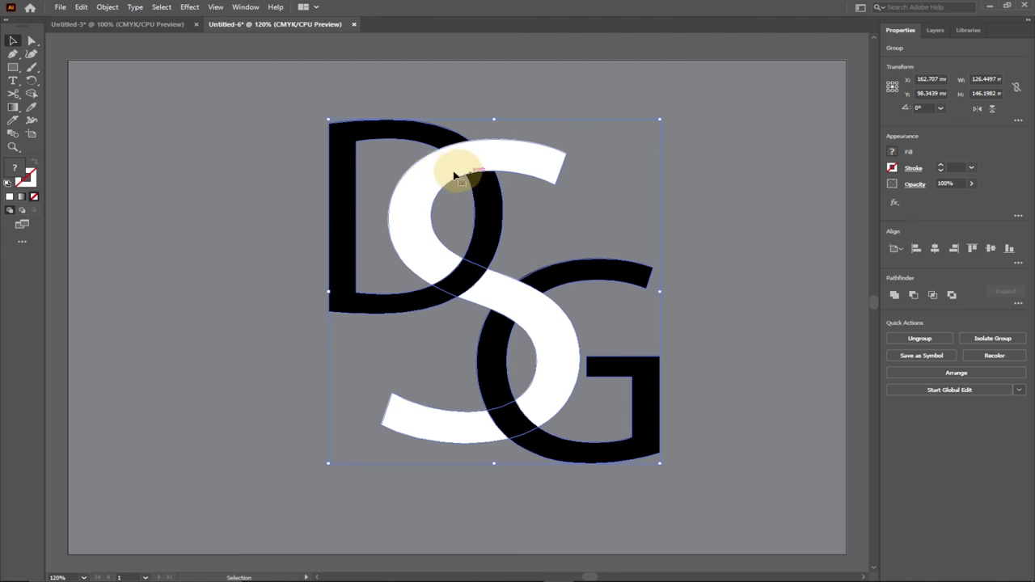
pyautogui.moveTo(443, 172); pyautogui.dragTo(419, 161)
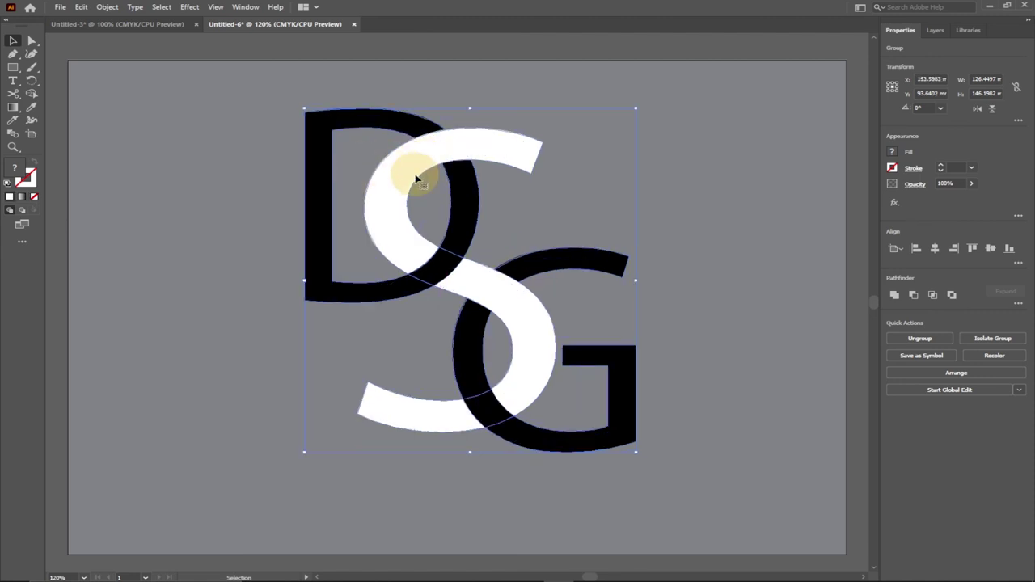